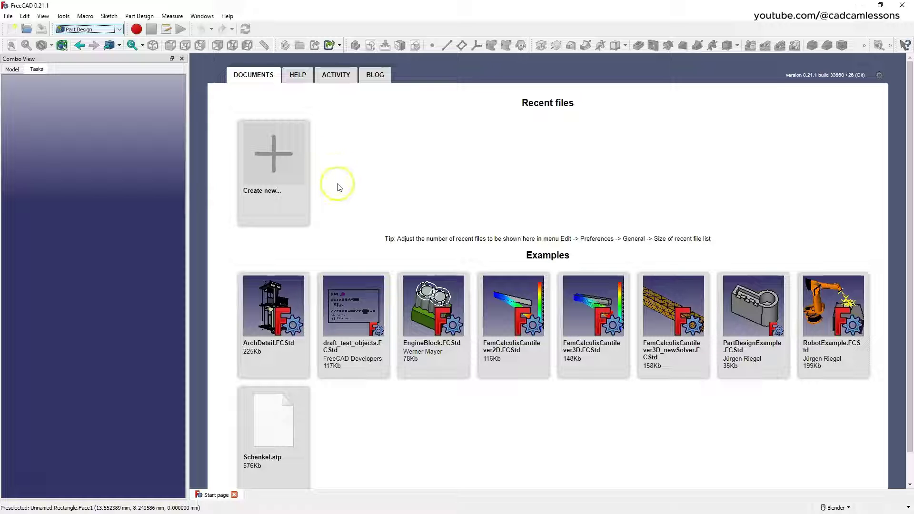
# Create a new document and start a sketch on the XY plane.
pyautogui.click(290, 162)
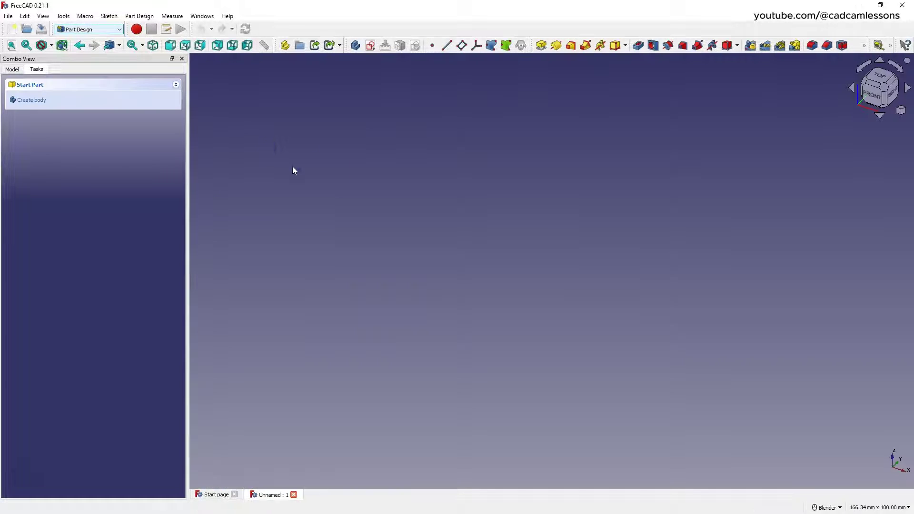
pyautogui.click(372, 45)
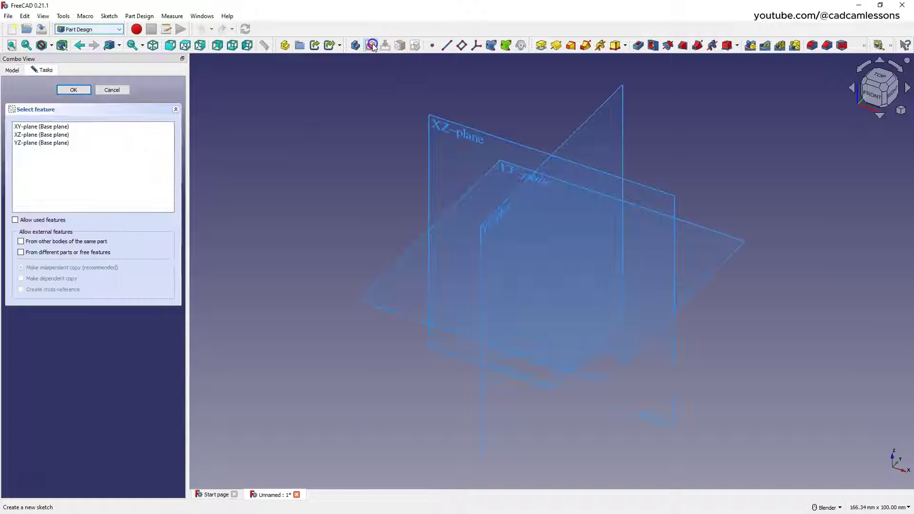
pyautogui.click(505, 167)
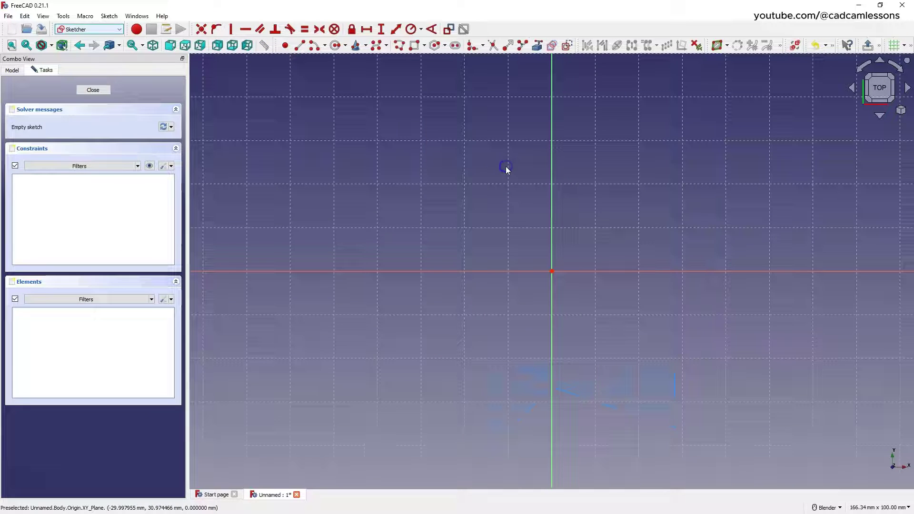
# Sketch a rectangle about 60 by 34 mm with its lower-left corner on the origin.
pyautogui.click(415, 46)
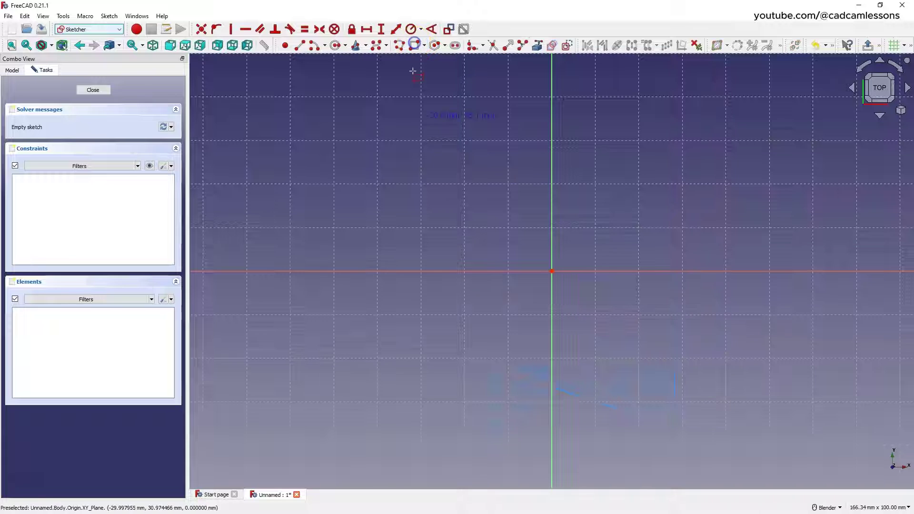
pyautogui.click(551, 271)
pyautogui.click(813, 121)
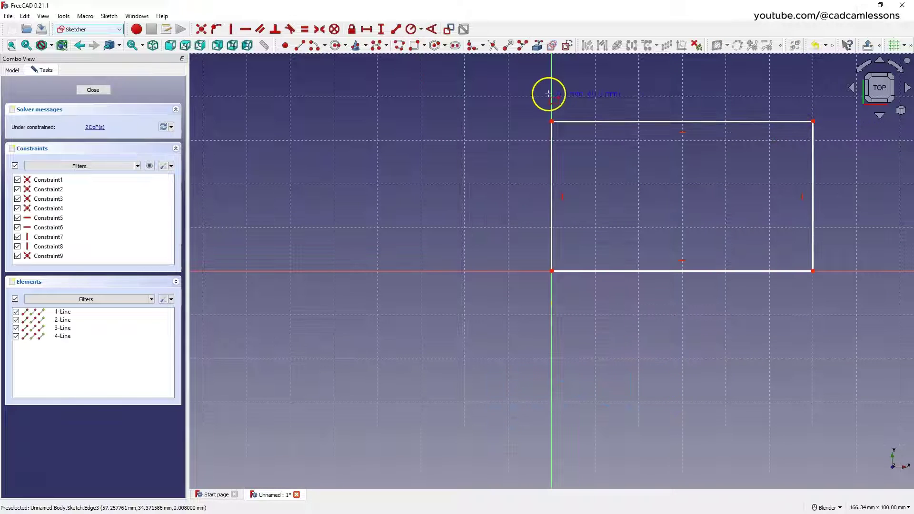
# Constrain the rectangle's width to 100 mm and its height to 60 mm.
pyautogui.click(367, 30)
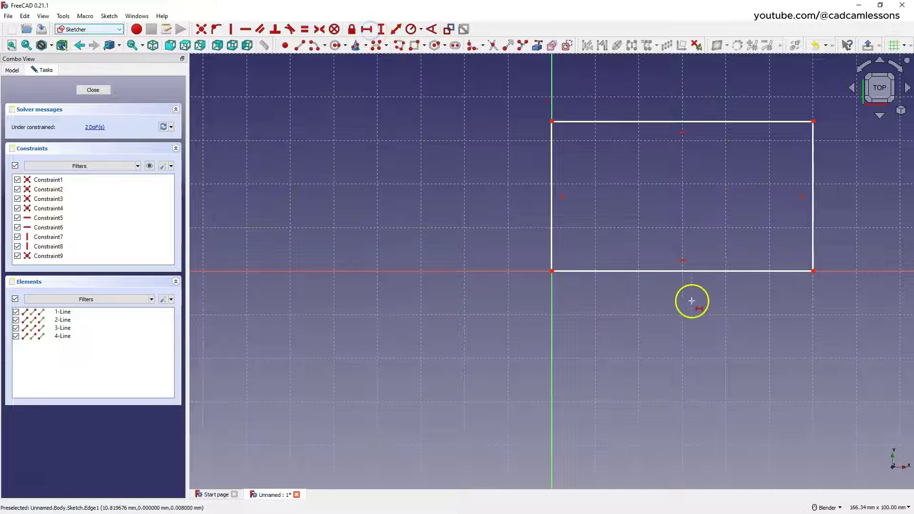
pyautogui.click(680, 272)
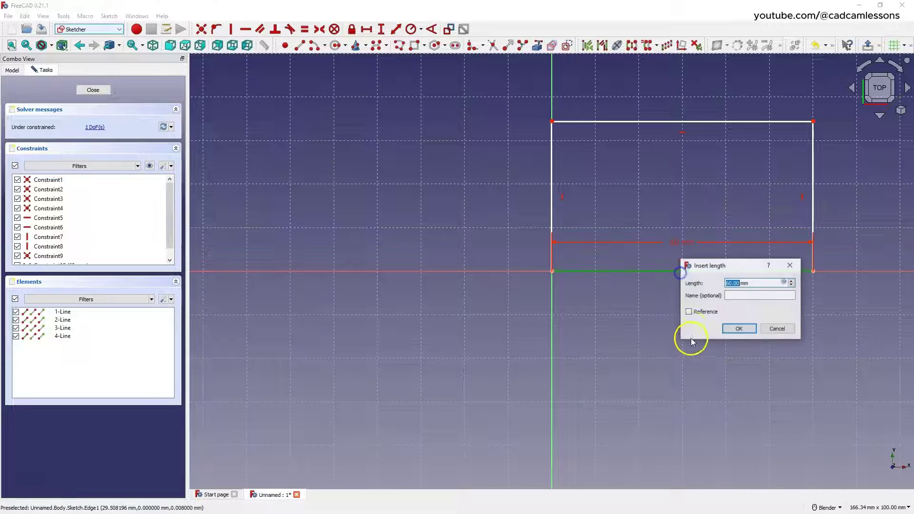
pyautogui.write('100')
pyautogui.press('Return')
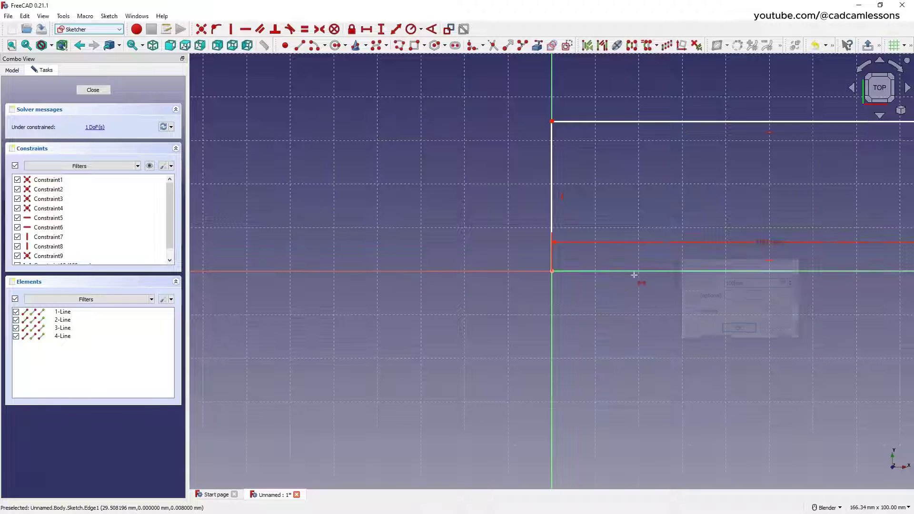
pyautogui.click(381, 29)
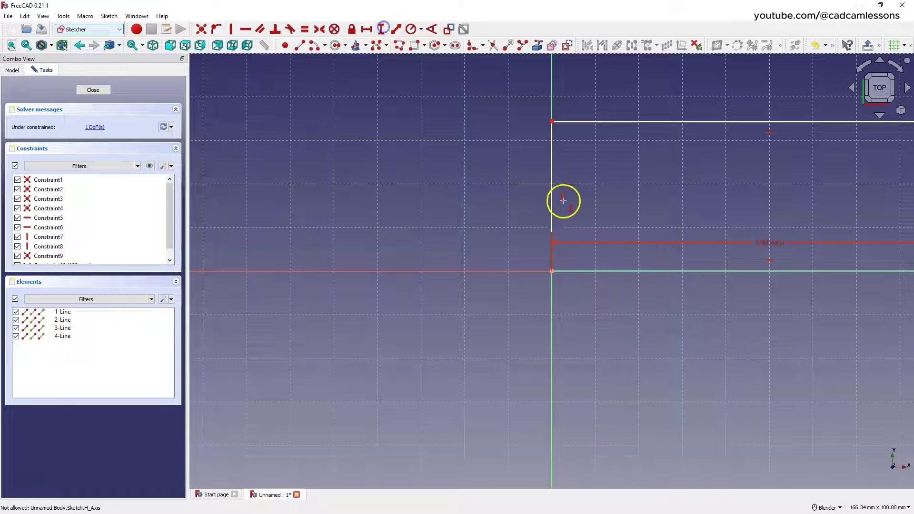
pyautogui.click(552, 198)
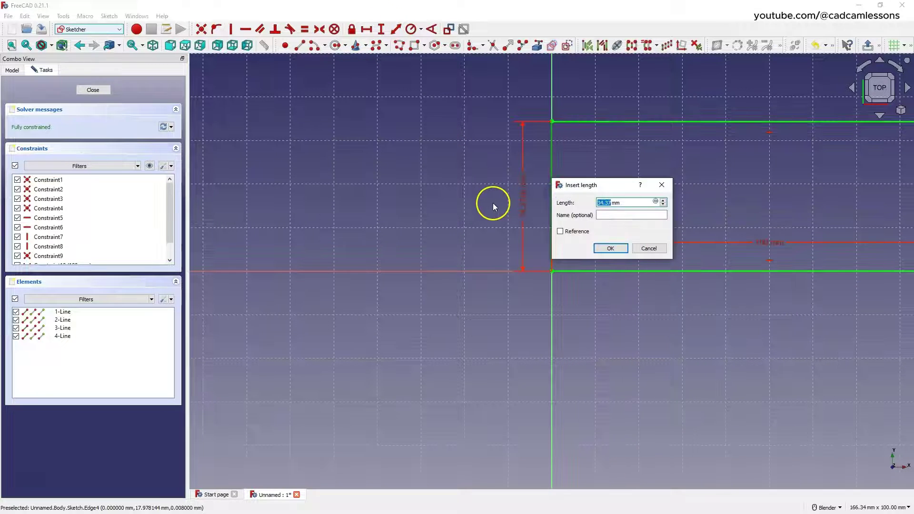
pyautogui.write('60')
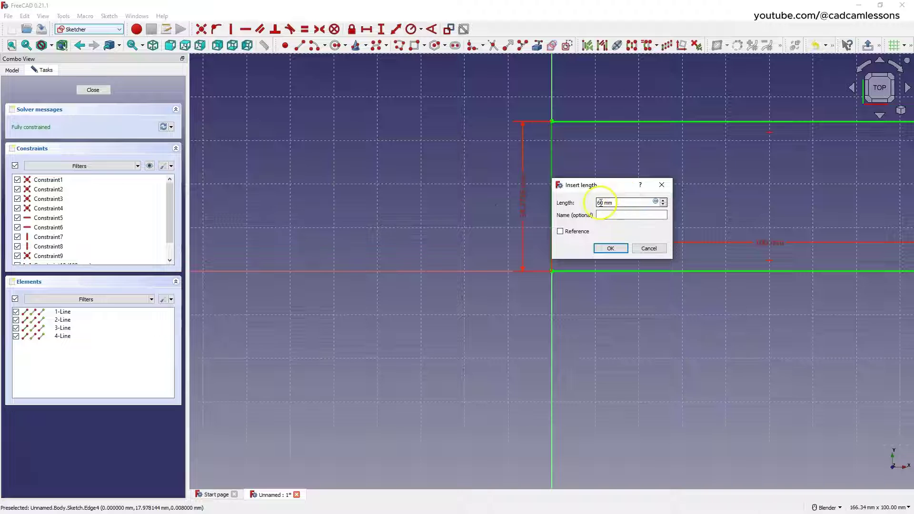
pyautogui.click(610, 248)
pyautogui.scroll(-4, 381, 246)
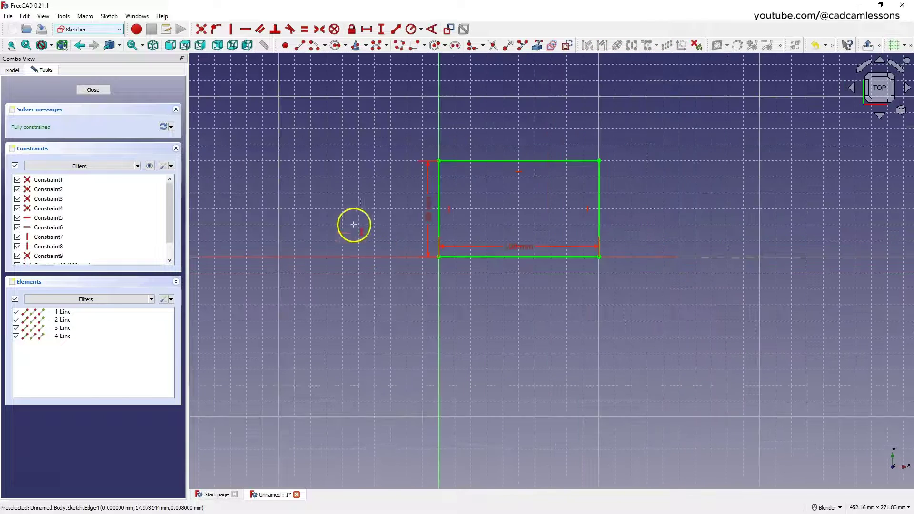
# Finish the rectangle sketch and pad it 15 mm into a solid plate.
pyautogui.click(91, 92)
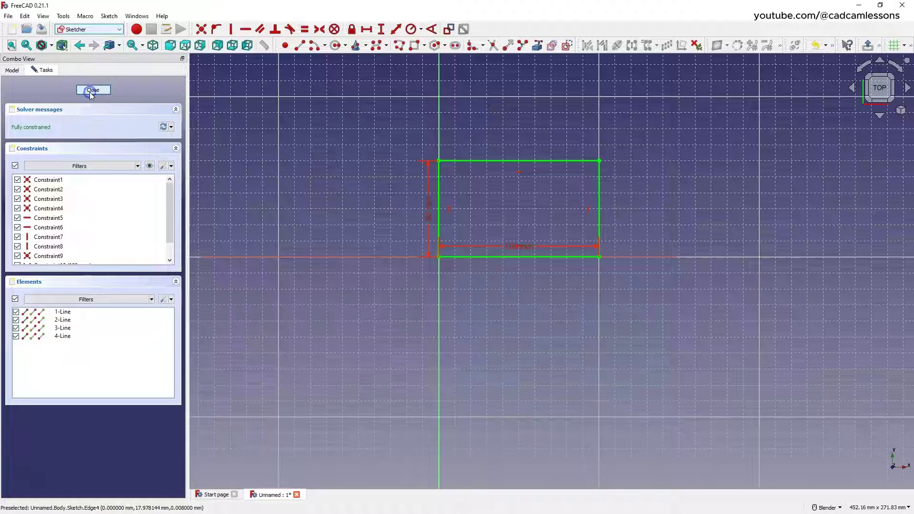
pyautogui.scroll(-2, 624, 163)
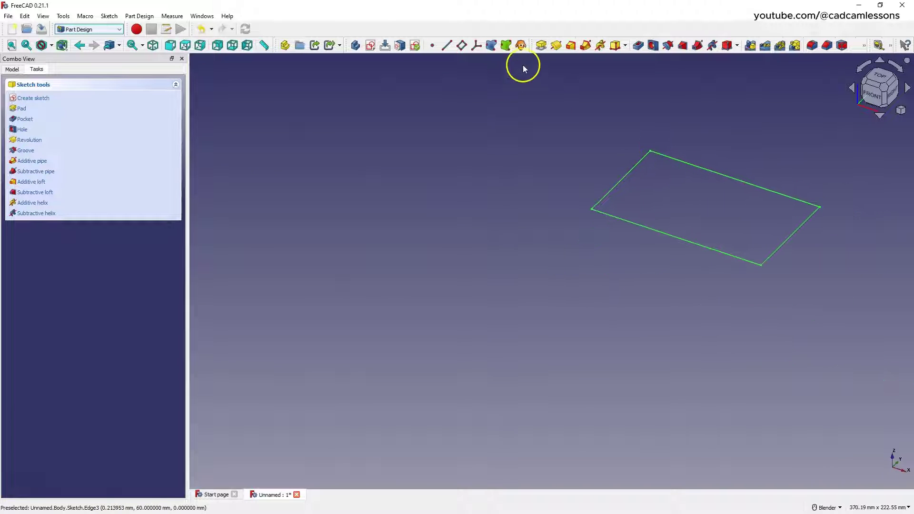
pyautogui.click(541, 45)
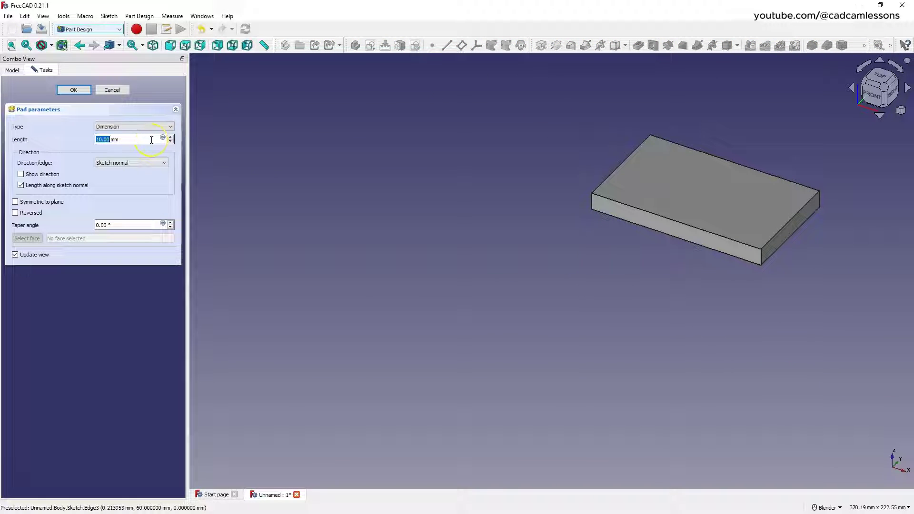
pyautogui.click(74, 89)
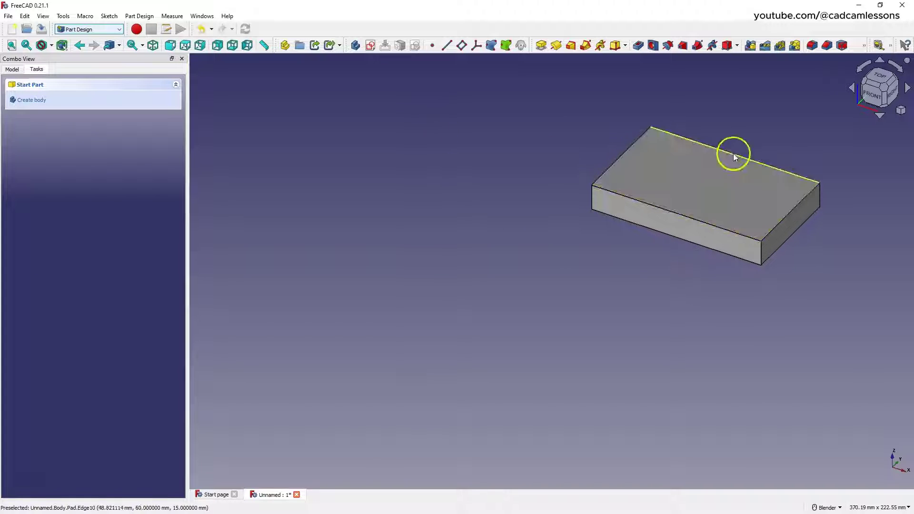
# Start a sketch on the plate's top face and draw a rectangle about 60 by 40 mm inside its outline.
pyautogui.click(714, 182)
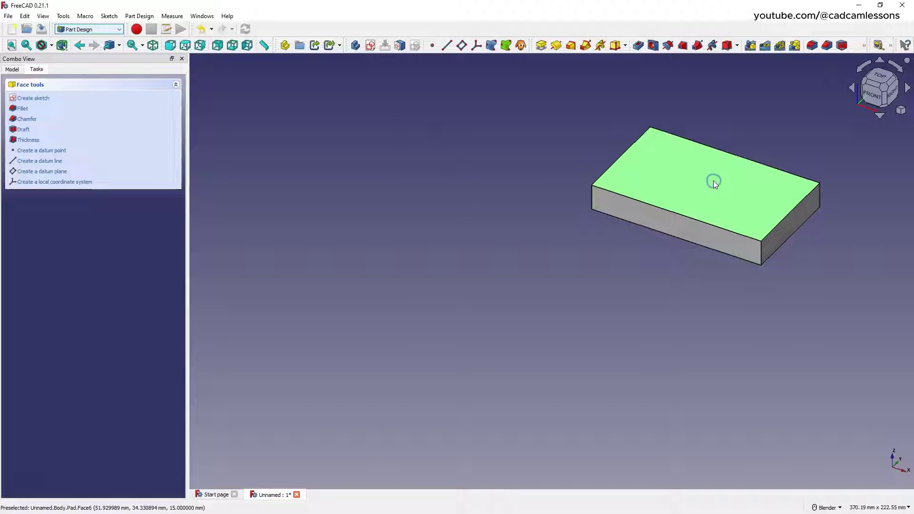
pyautogui.click(369, 50)
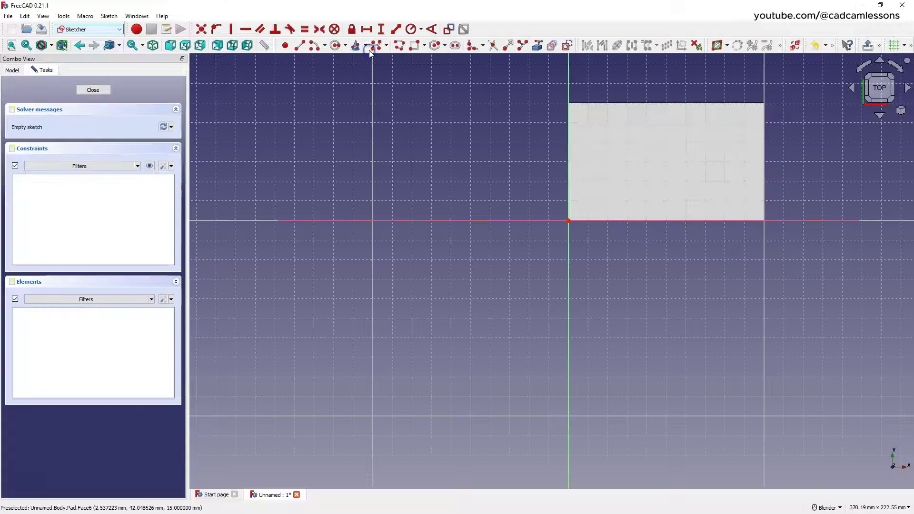
pyautogui.click(415, 47)
pyautogui.click(625, 123)
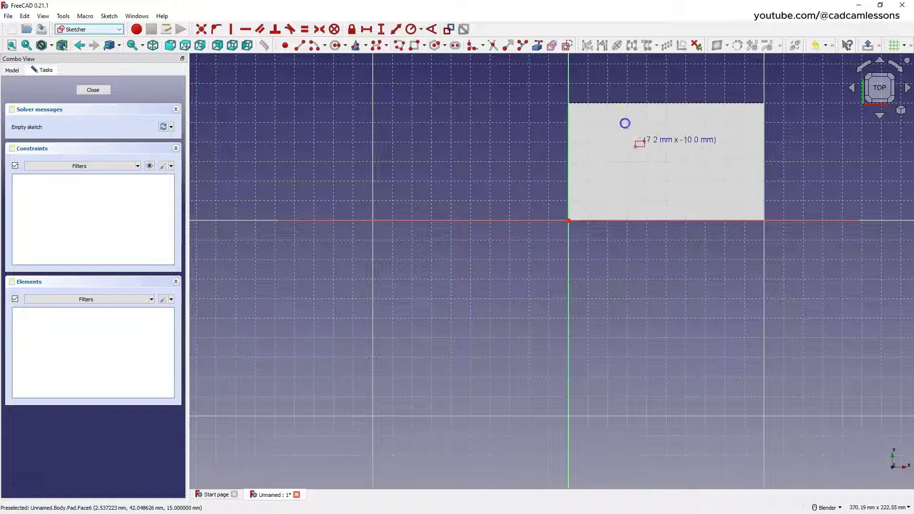
pyautogui.click(744, 200)
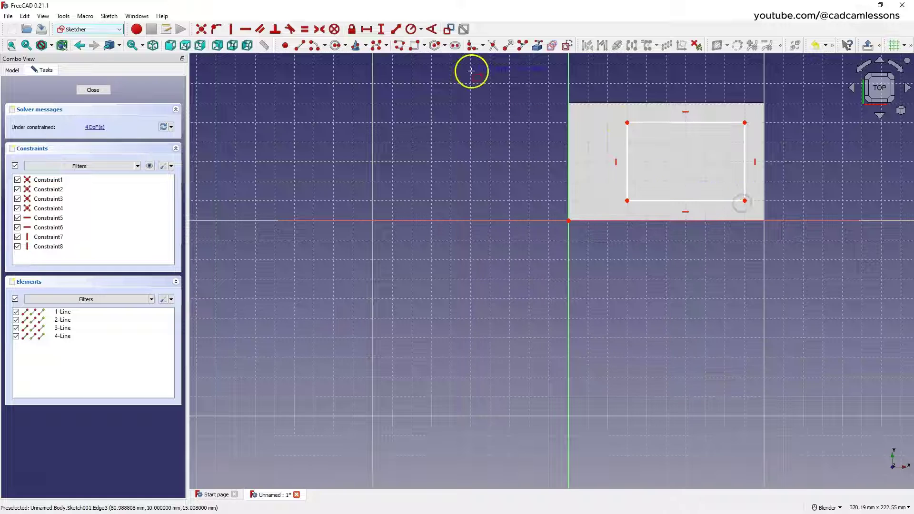
# Constrain the inner rectangle to a width of 60 mm and a height of 40 mm.
pyautogui.click(367, 29)
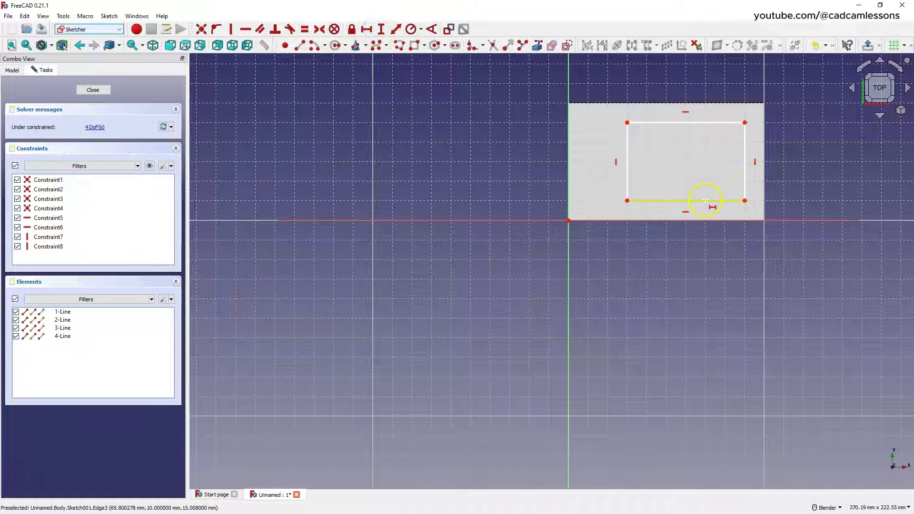
pyautogui.click(705, 200)
pyautogui.press('Return')
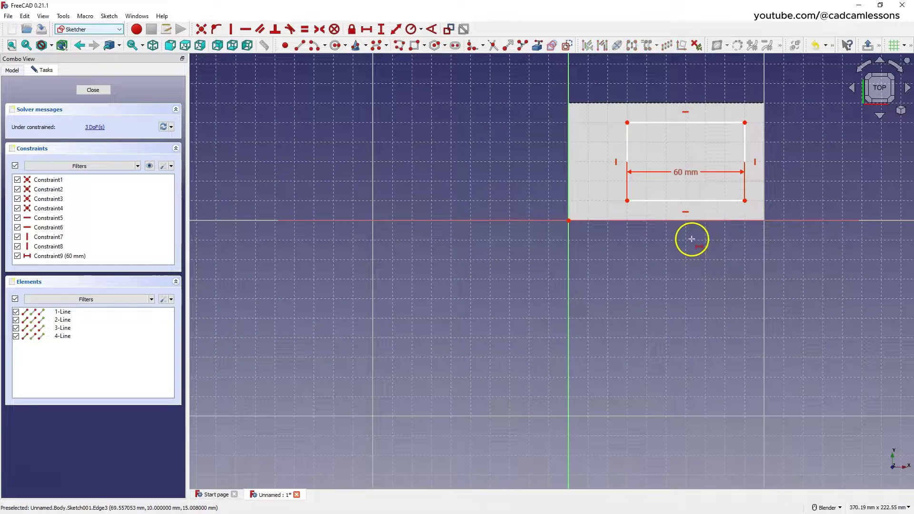
pyautogui.click(381, 29)
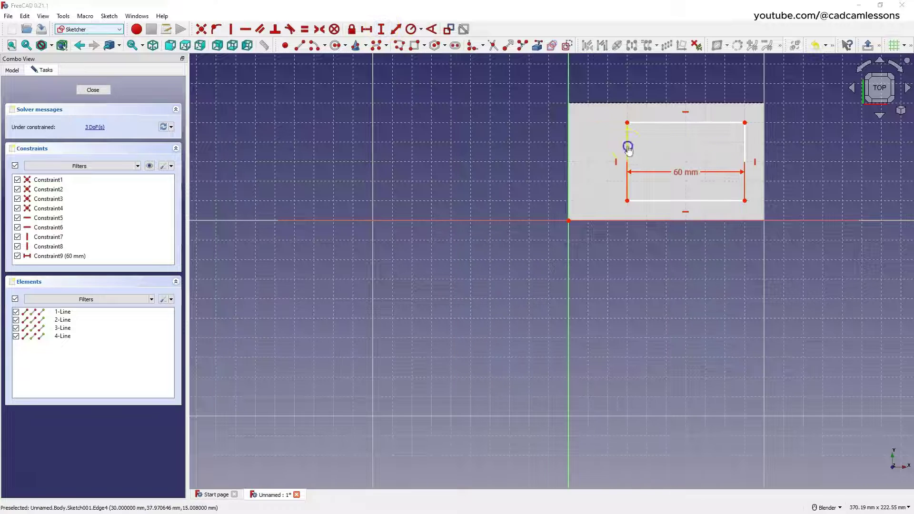
pyautogui.click(627, 150)
pyautogui.click(678, 205)
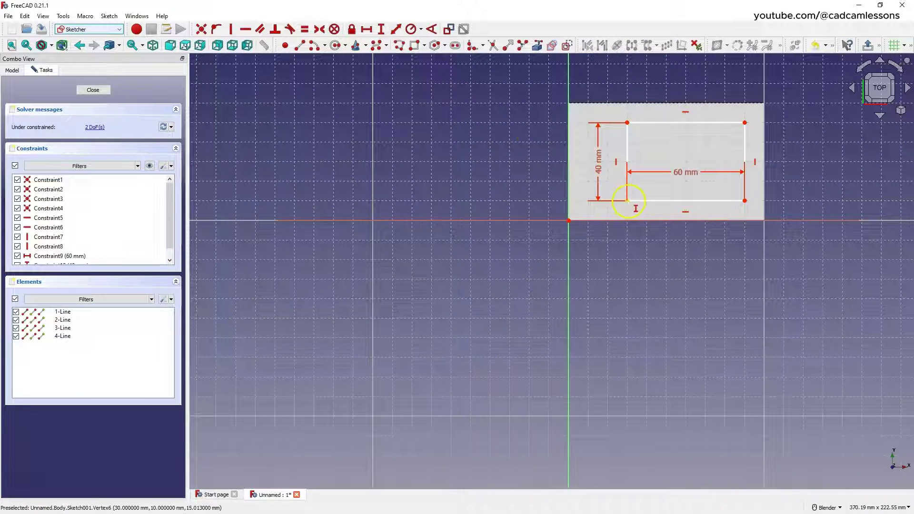
# Constrain the inner rectangle's lower-left corner 10 mm vertically and 30 mm horizontally from the origin.
pyautogui.click(628, 200)
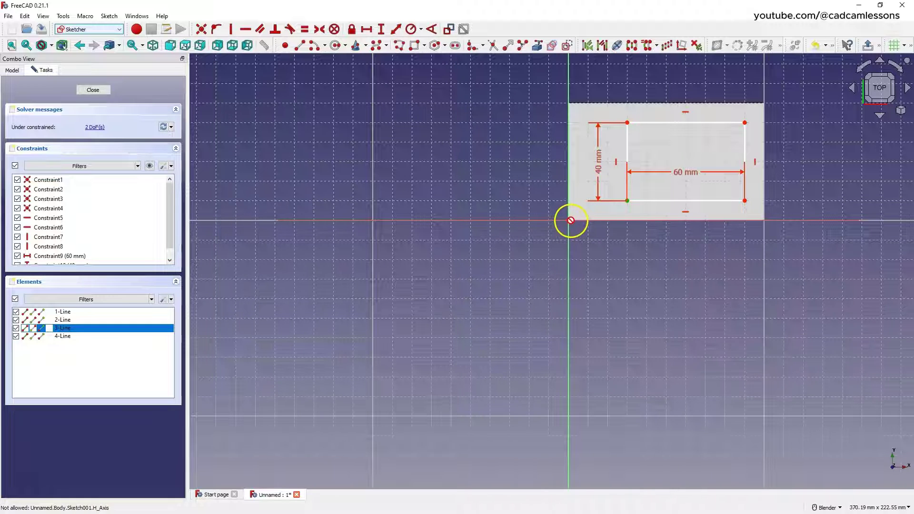
pyautogui.click(569, 222)
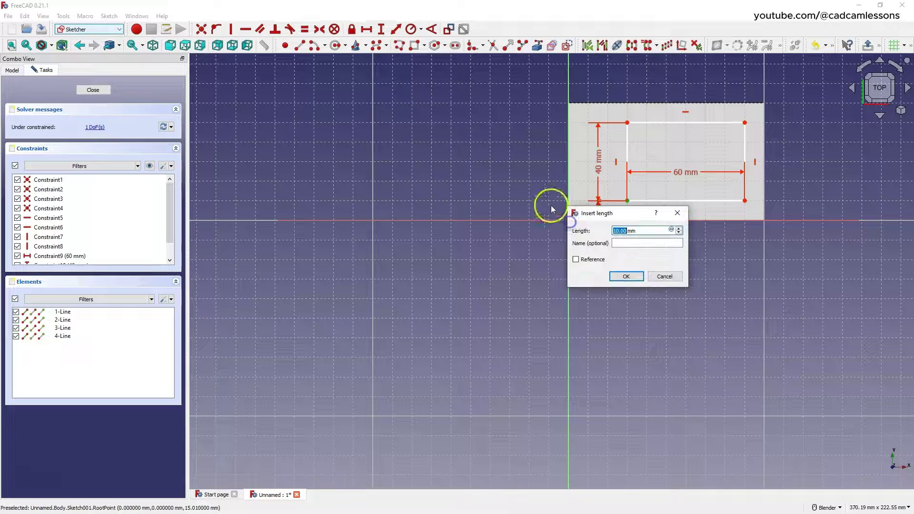
pyautogui.click(622, 276)
pyautogui.click(366, 29)
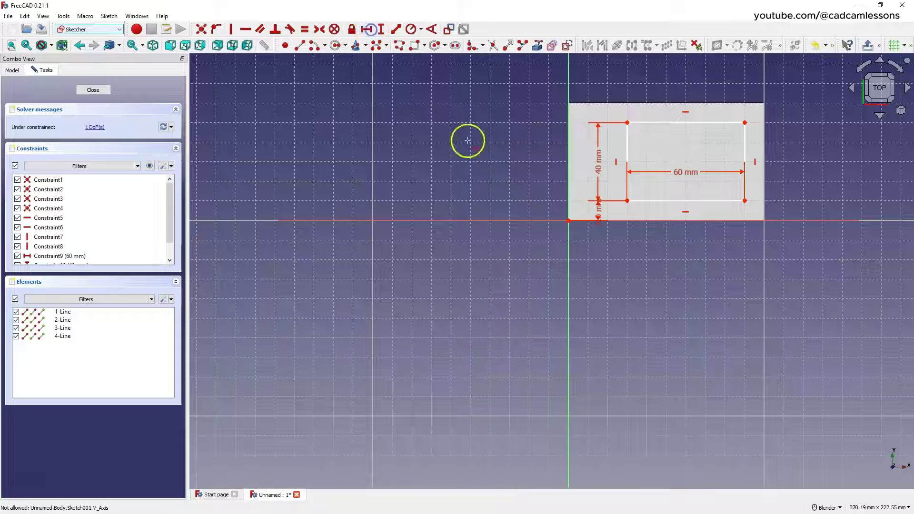
pyautogui.click(568, 221)
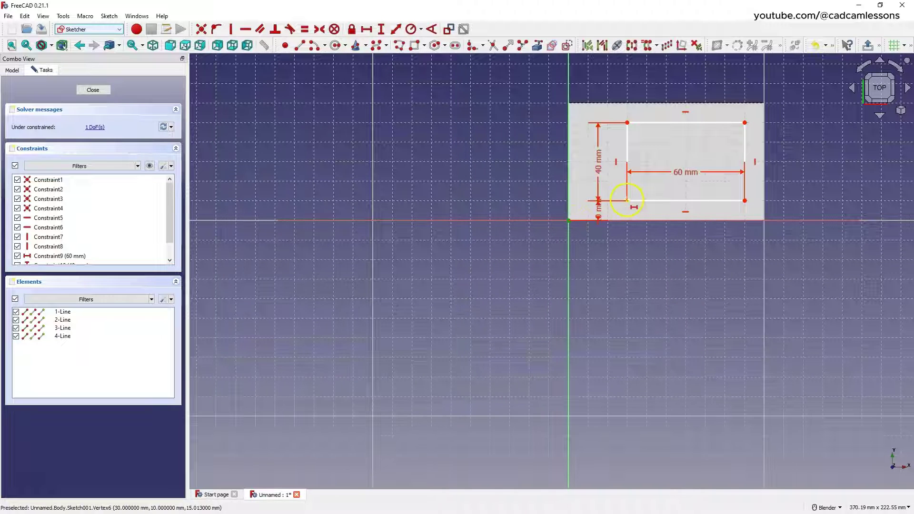
pyautogui.click(626, 199)
pyautogui.click(687, 259)
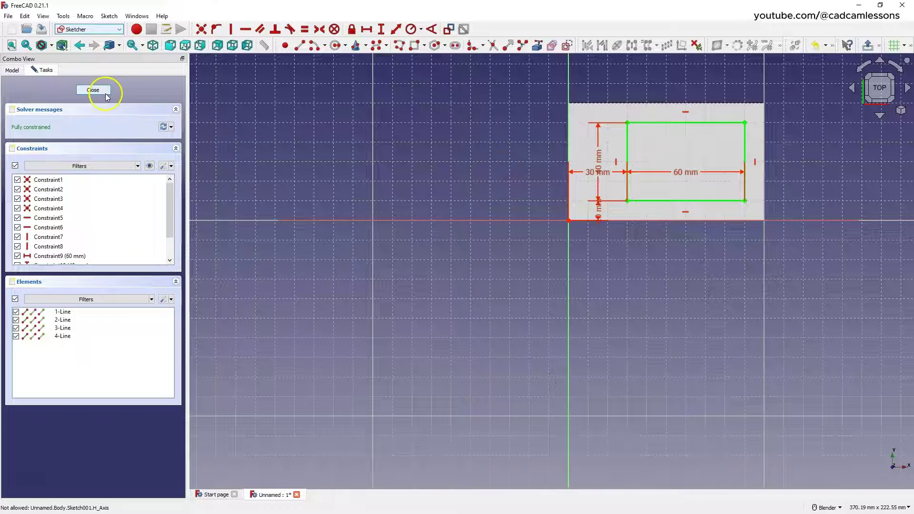
# Finish the inner rectangle sketch and cut it as a 5 mm deep pocket.
pyautogui.click(93, 90)
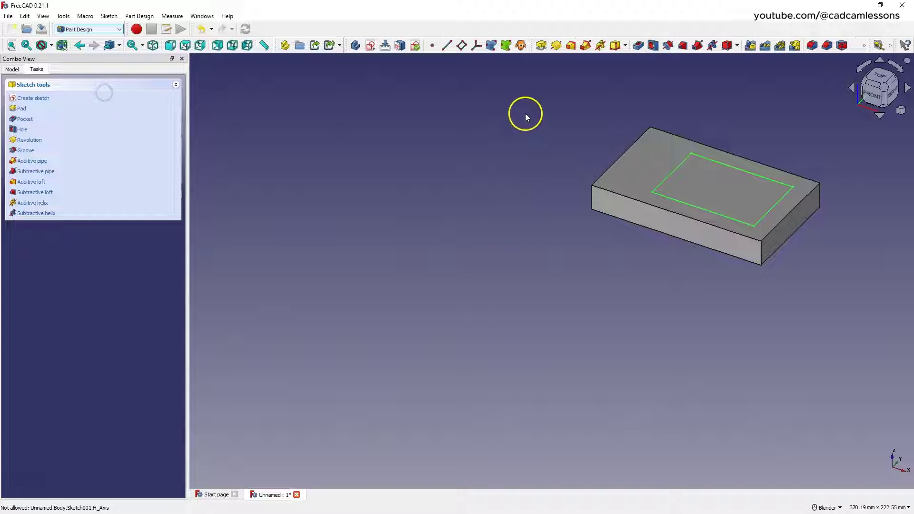
pyautogui.click(638, 48)
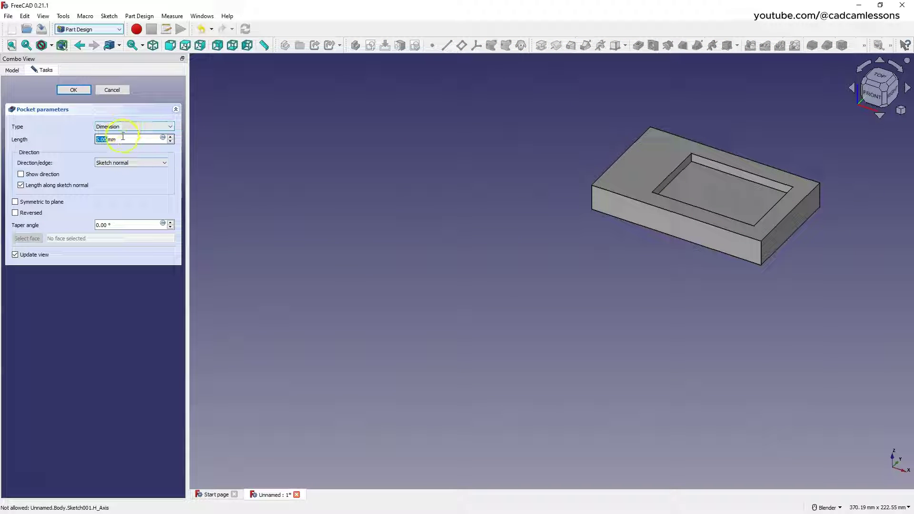
pyautogui.click(75, 90)
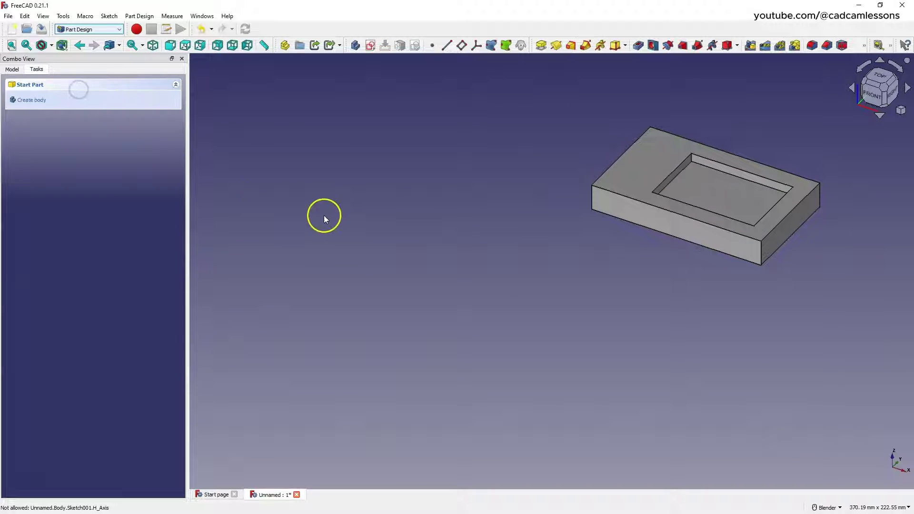
# Start a sketch on the plate's top face and draw a small circle between the left edge and the pocket.
pyautogui.click(651, 162)
pyautogui.click(381, 48)
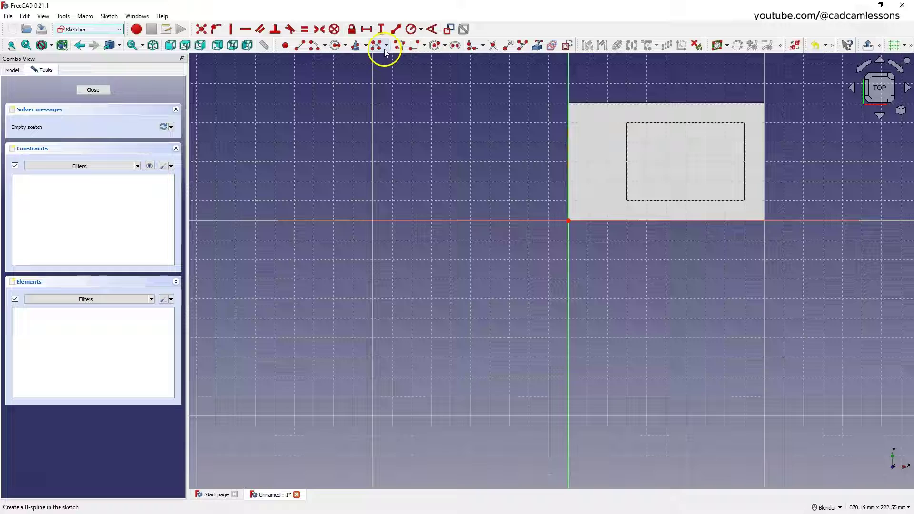
pyautogui.click(335, 46)
pyautogui.click(594, 162)
pyautogui.click(601, 169)
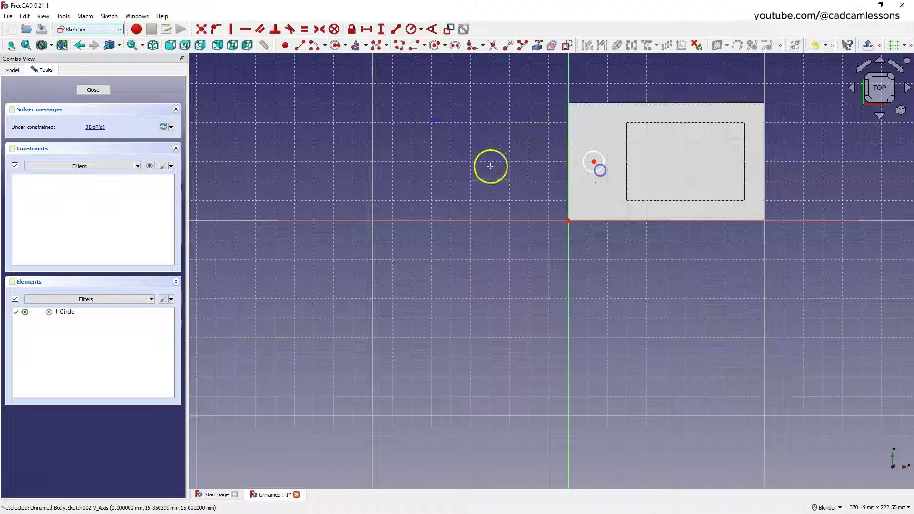
# Constrain the circle's diameter to 10 mm.
pyautogui.click(421, 29)
pyautogui.click(425, 53)
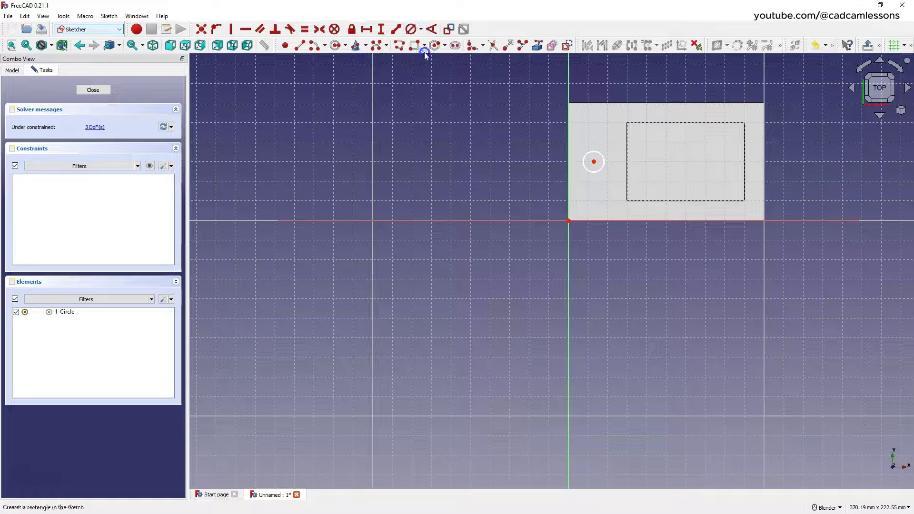
pyautogui.click(604, 158)
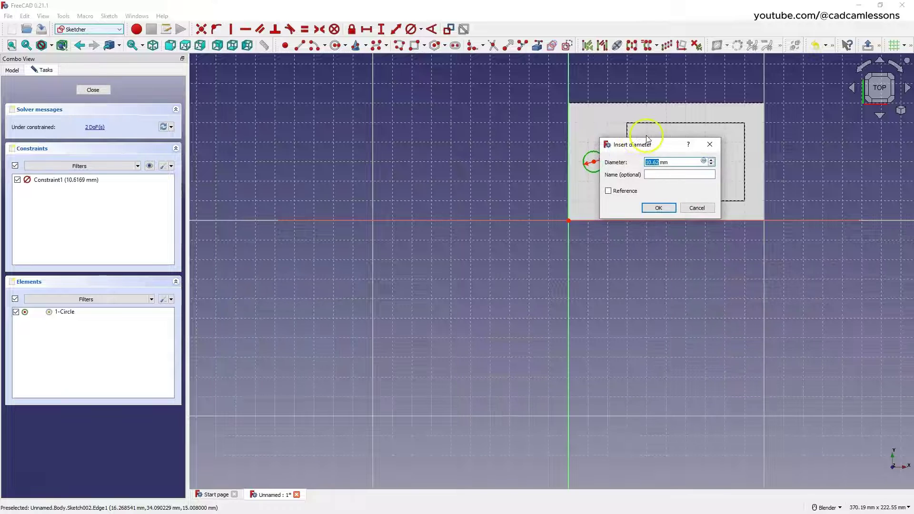
pyautogui.write('10')
pyautogui.press('Return')
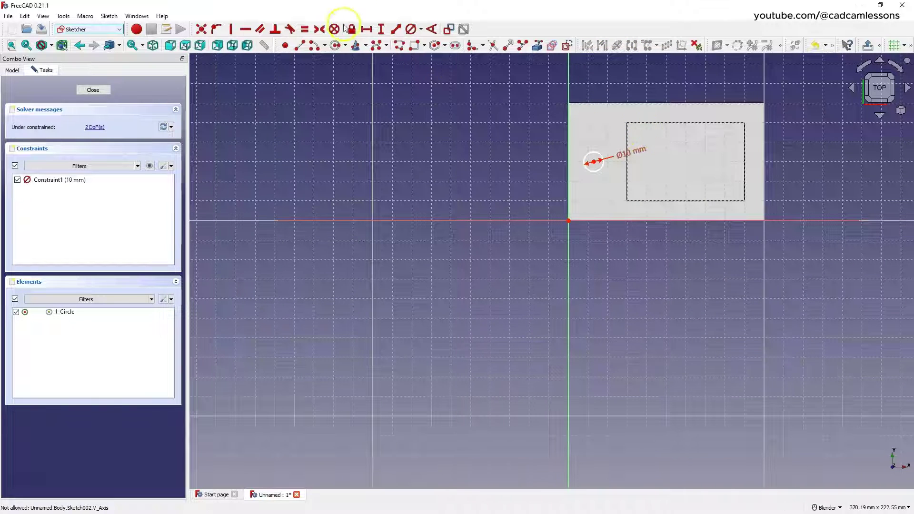
# Constrain the circle's center 15 mm horizontally and 30 mm vertically from the origin.
pyautogui.click(381, 31)
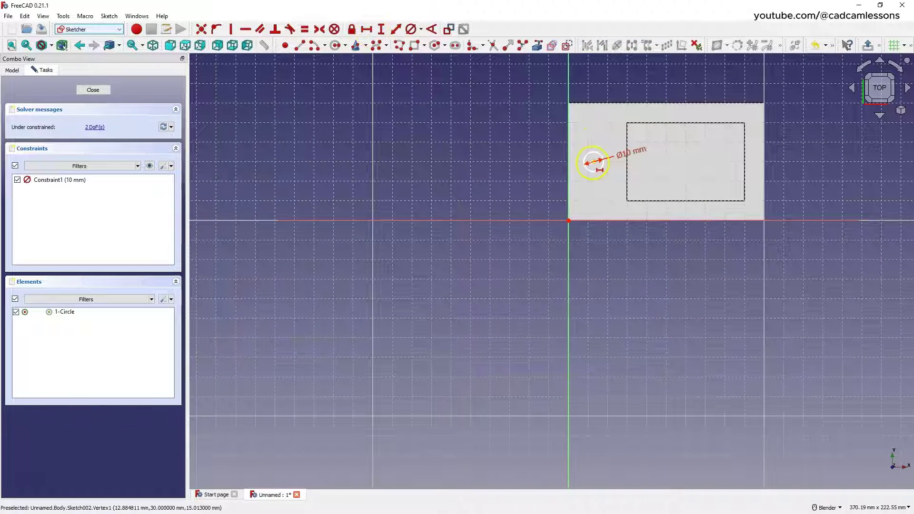
pyautogui.click(592, 161)
pyautogui.click(569, 221)
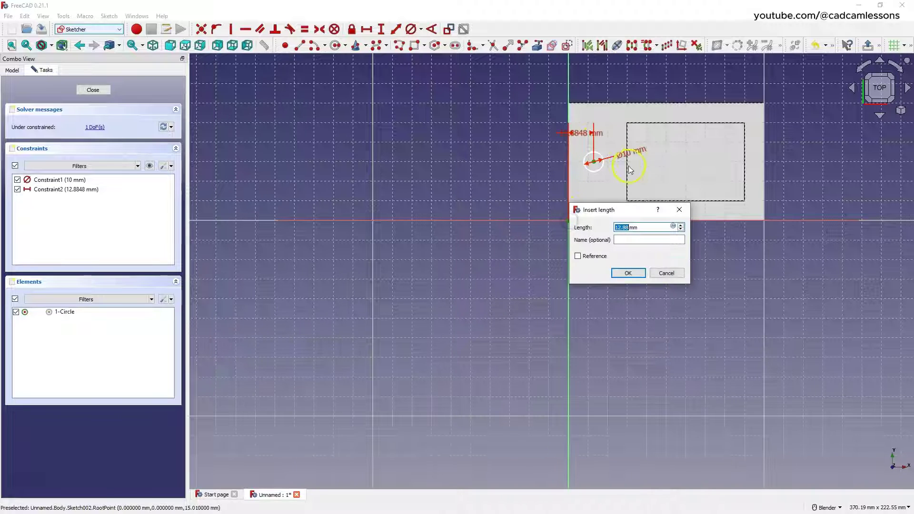
pyautogui.write('15')
pyautogui.press('Return')
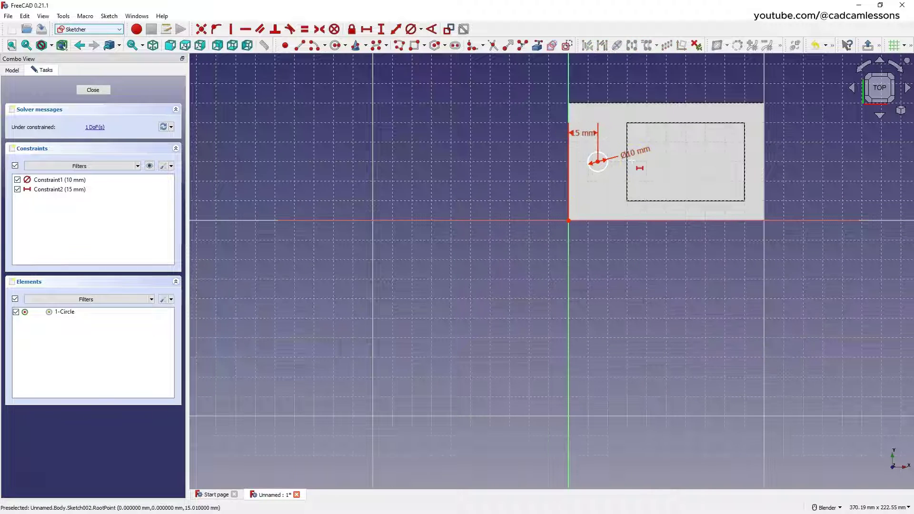
pyautogui.click(380, 29)
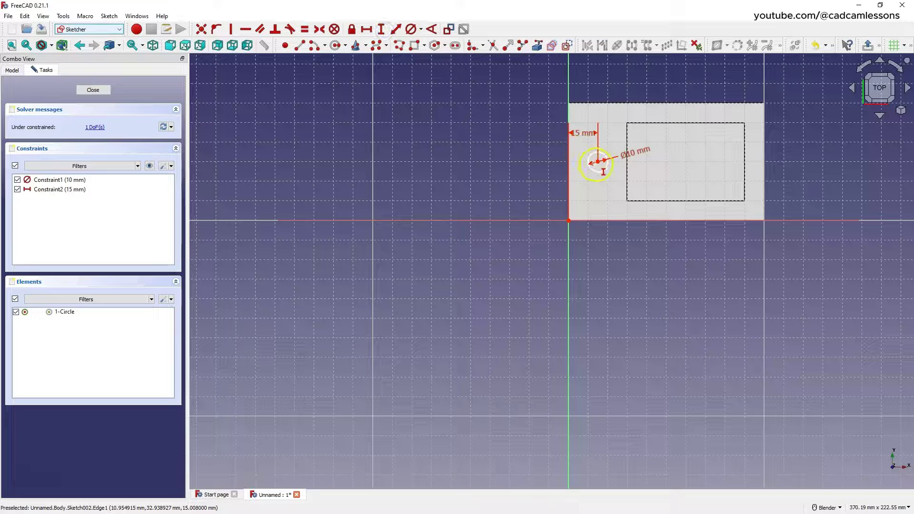
pyautogui.click(597, 162)
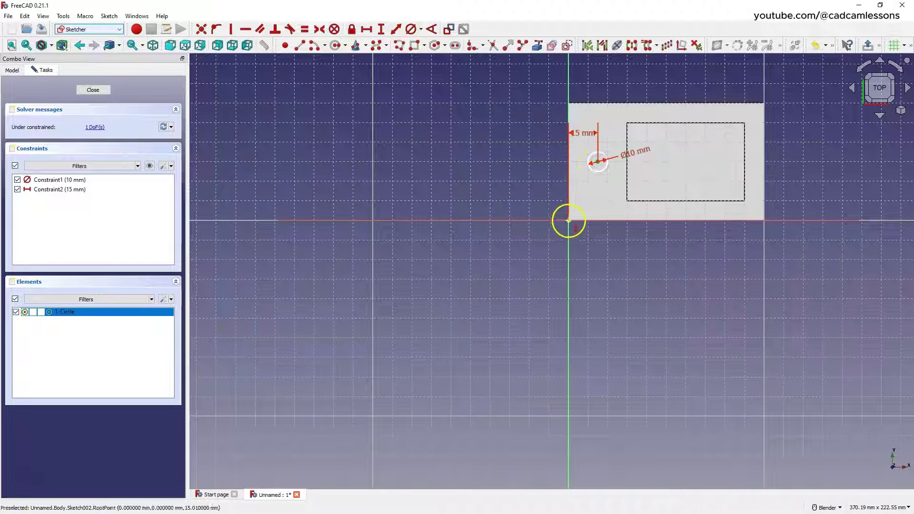
pyautogui.click(569, 221)
pyautogui.write('30')
pyautogui.click(619, 262)
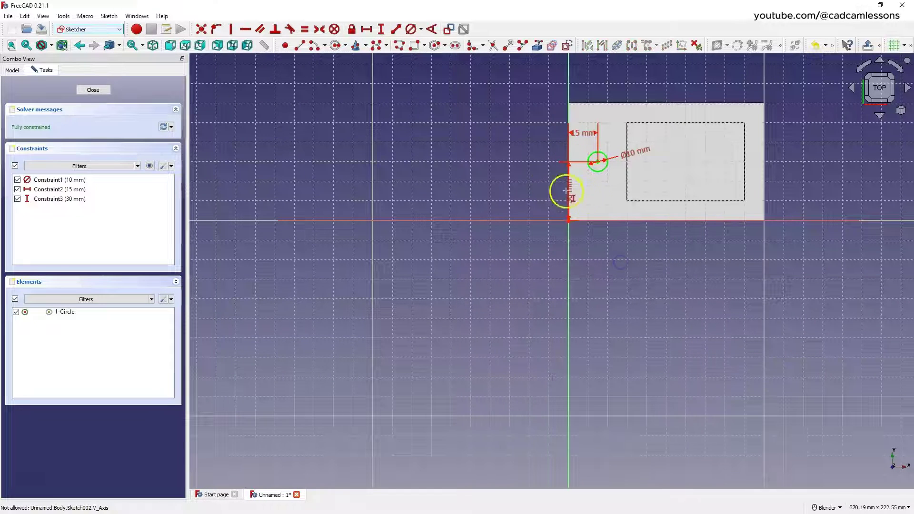
# Finish the circle sketch and cut it as a pocket of type Through all.
pyautogui.click(93, 90)
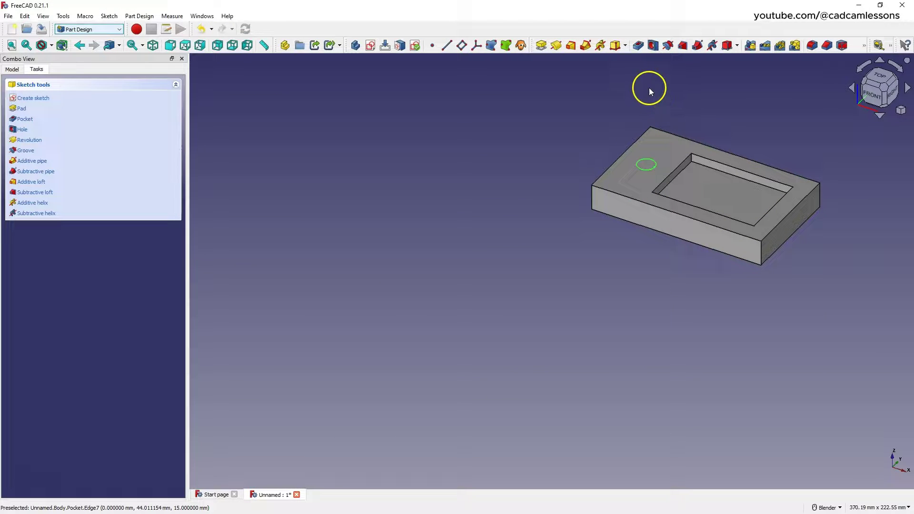
pyautogui.click(637, 45)
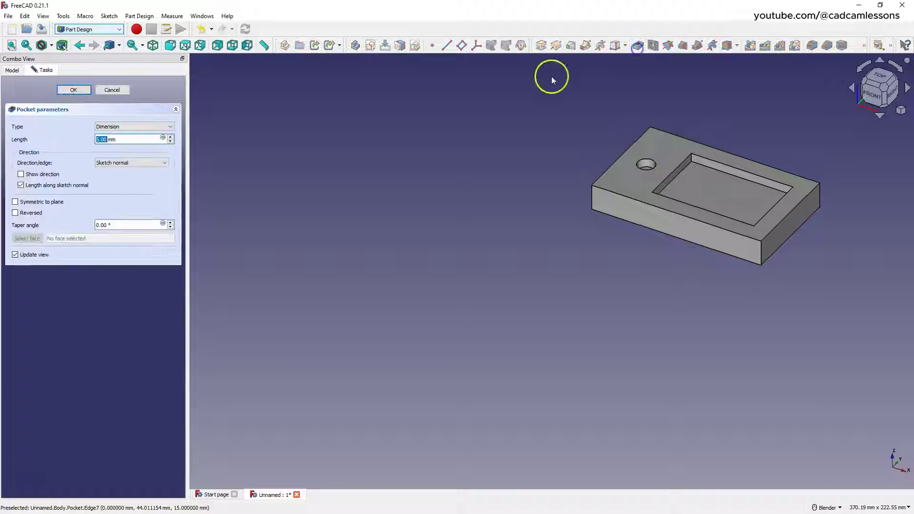
pyautogui.click(124, 127)
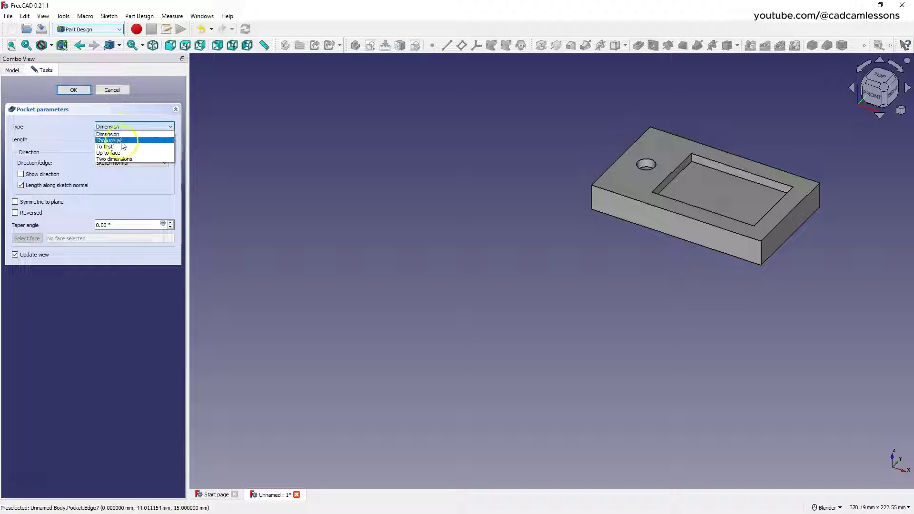
pyautogui.click(120, 138)
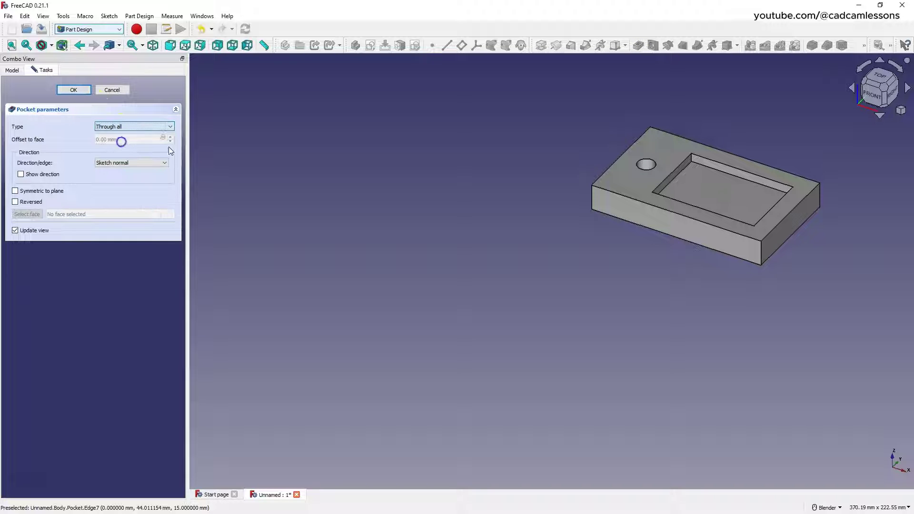
pyautogui.click(74, 90)
# Switch the plate's display style to Wireframe so that its hidden edges can be selected.
pyautogui.moveTo(300, 159); pyautogui.dragTo(490, 175, button='middle')
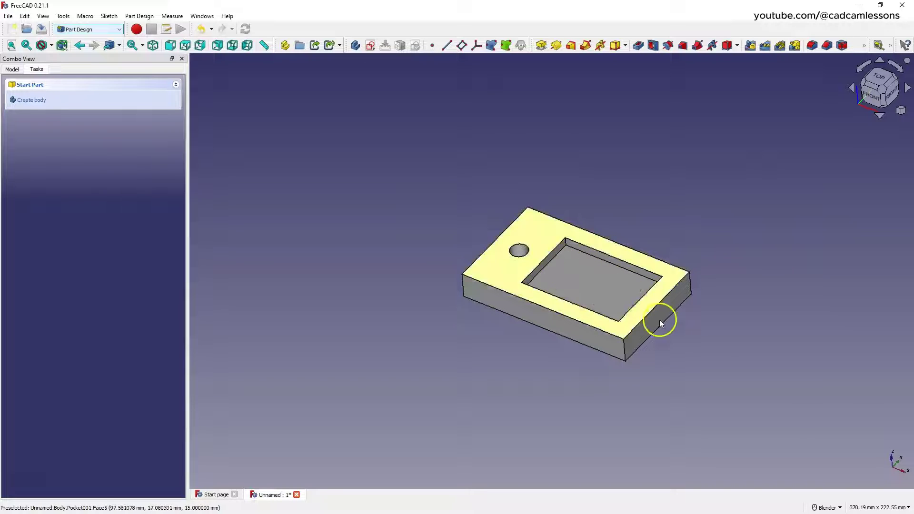
pyautogui.click(51, 45)
pyautogui.click(58, 79)
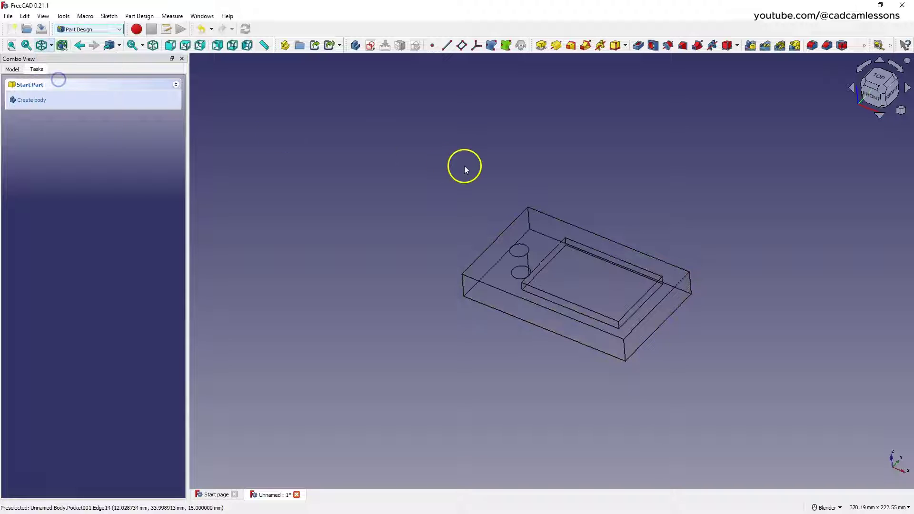
pyautogui.scroll(3, 551, 230)
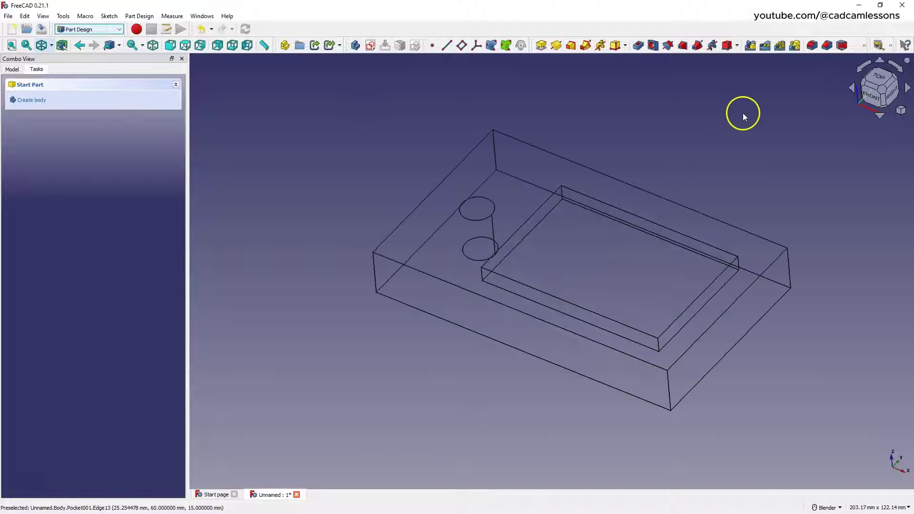
# Fillet the four vertical corner edges of the rectangular pocket with a 5 mm radius and restore the As is display style.
pyautogui.click(811, 50)
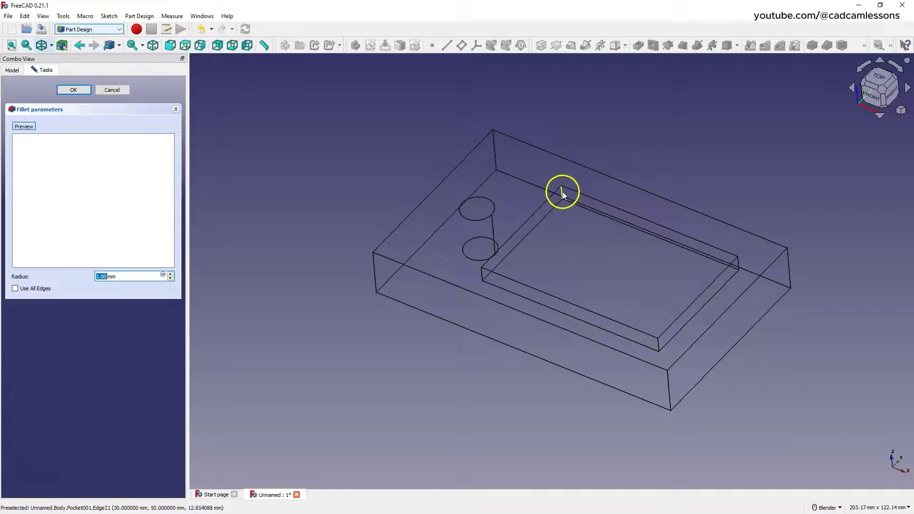
pyautogui.click(481, 278)
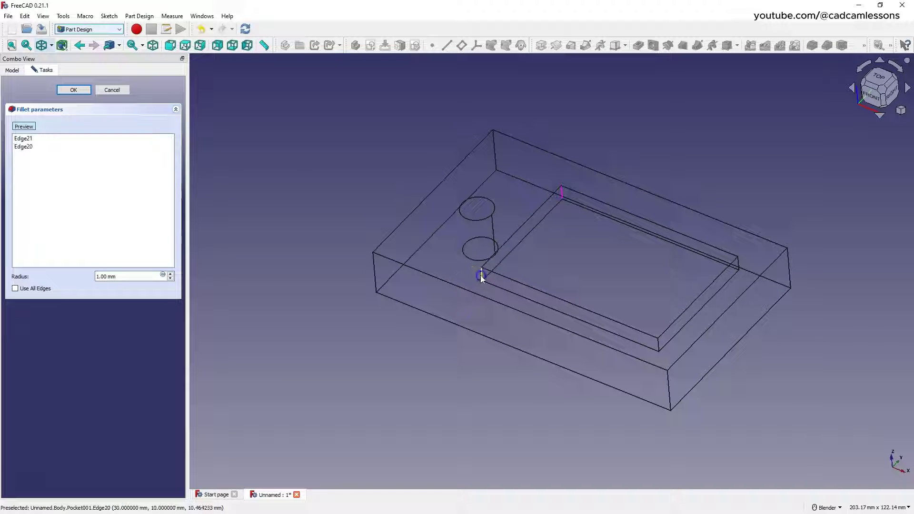
pyautogui.click(660, 345)
pyautogui.click(739, 265)
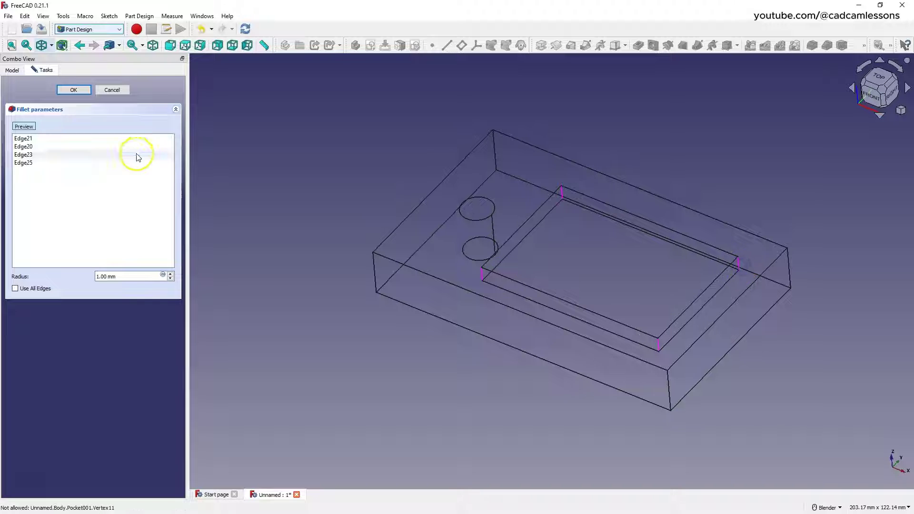
pyautogui.write('5')
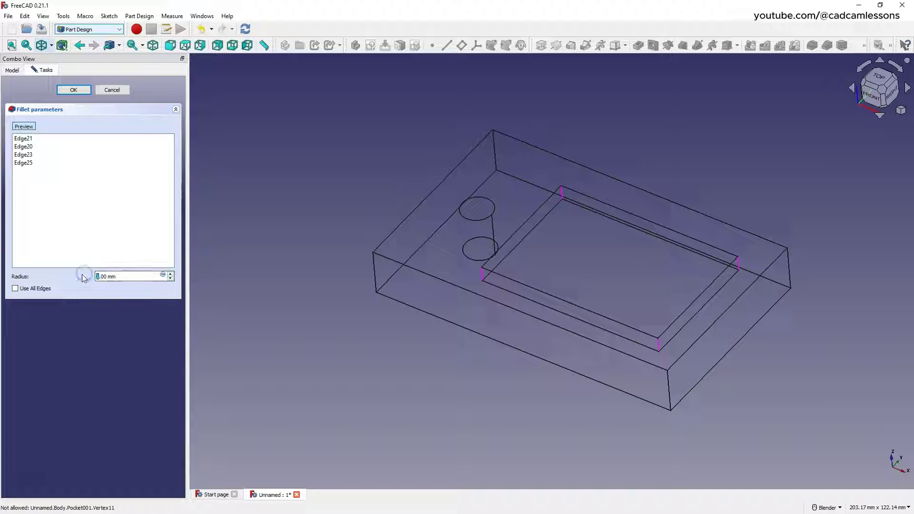
pyautogui.click(79, 90)
pyautogui.click(51, 45)
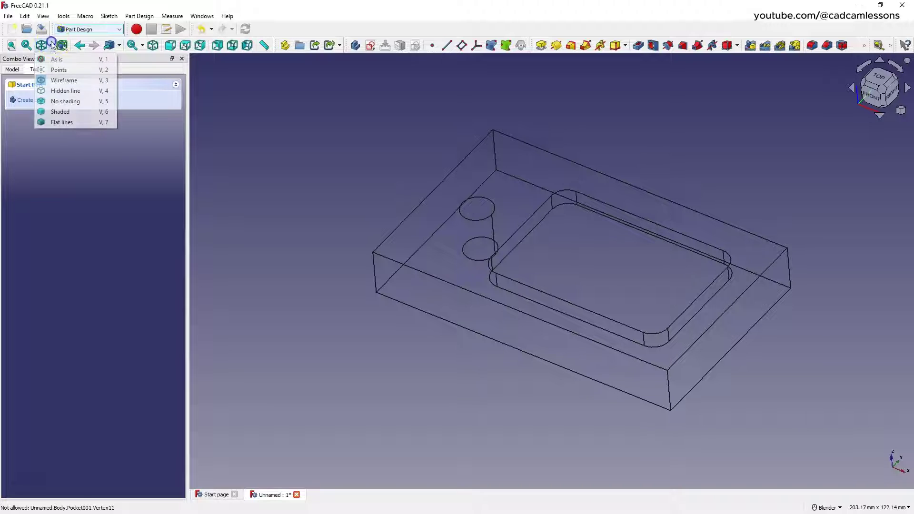
pyautogui.click(53, 60)
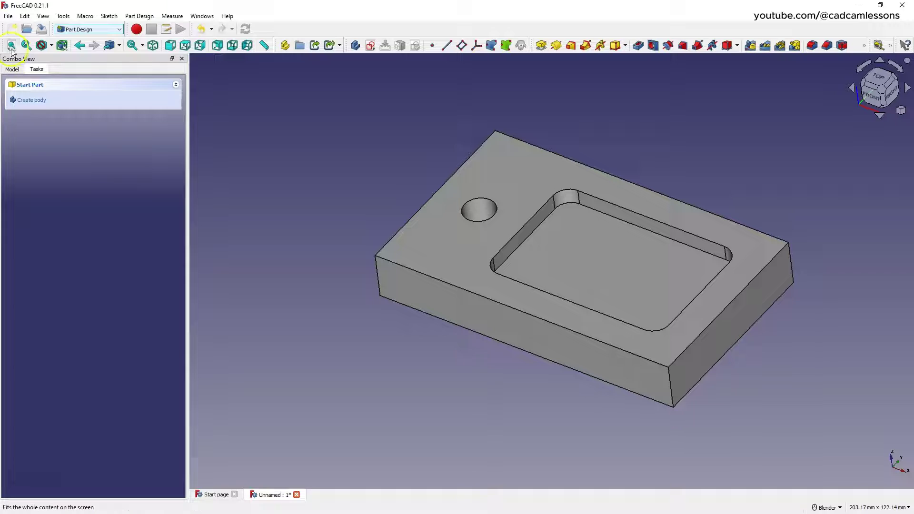
# Create a new empty document and switch to the Part workbench.
pyautogui.click(12, 29)
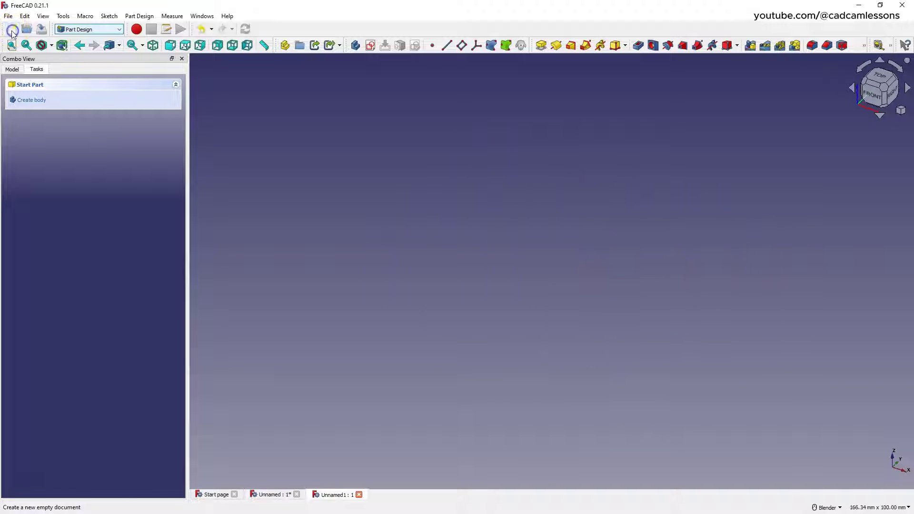
pyautogui.click(92, 30)
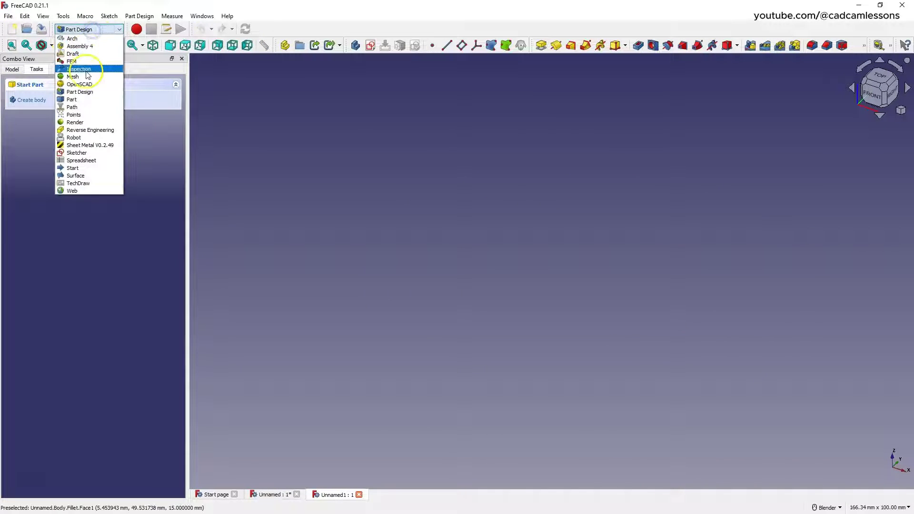
pyautogui.click(80, 97)
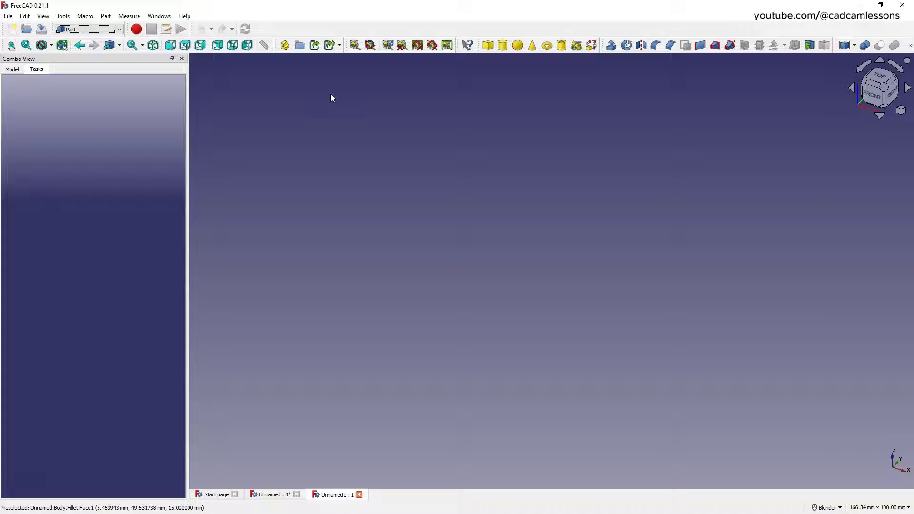
# Add a cube and set its length to 100 mm, width to 60 mm and height to 15 mm.
pyautogui.click(488, 47)
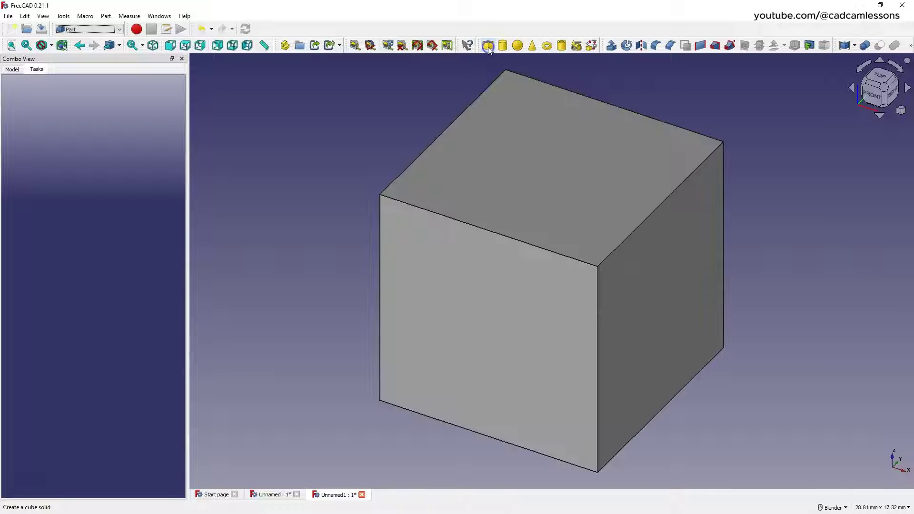
pyautogui.click(12, 70)
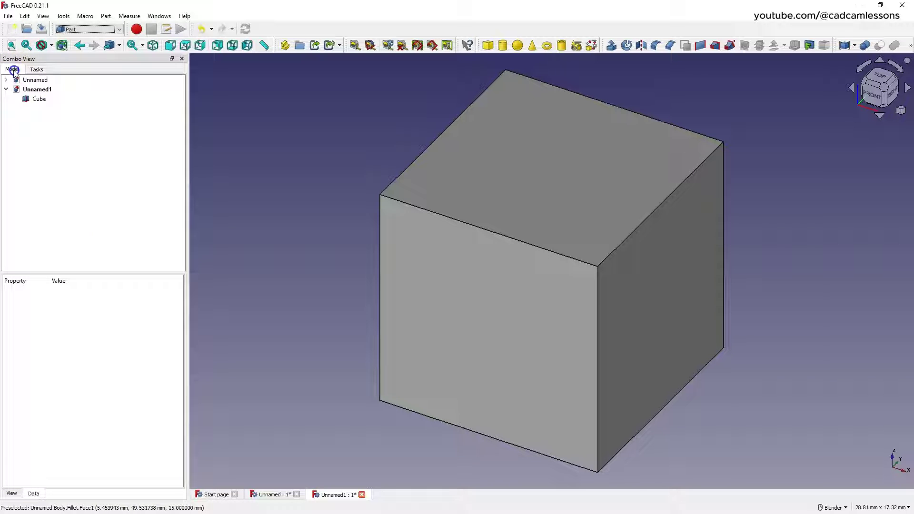
pyautogui.click(40, 100)
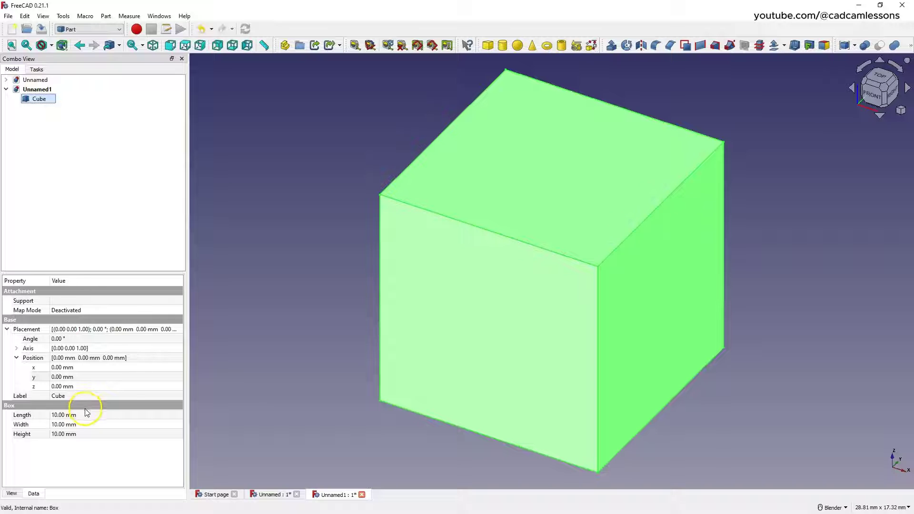
pyautogui.click(64, 414)
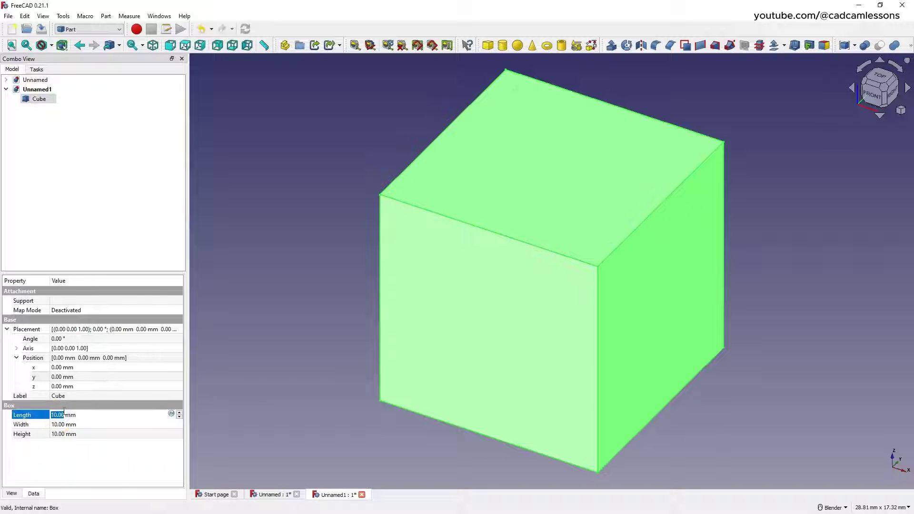
pyautogui.write('100')
pyautogui.press('Tab')
pyautogui.write('60')
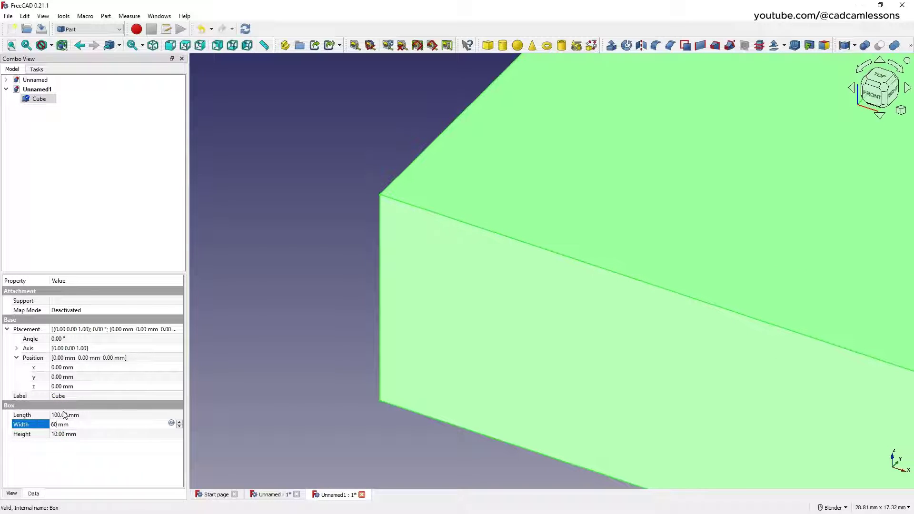
pyautogui.press('Tab')
pyautogui.write('15')
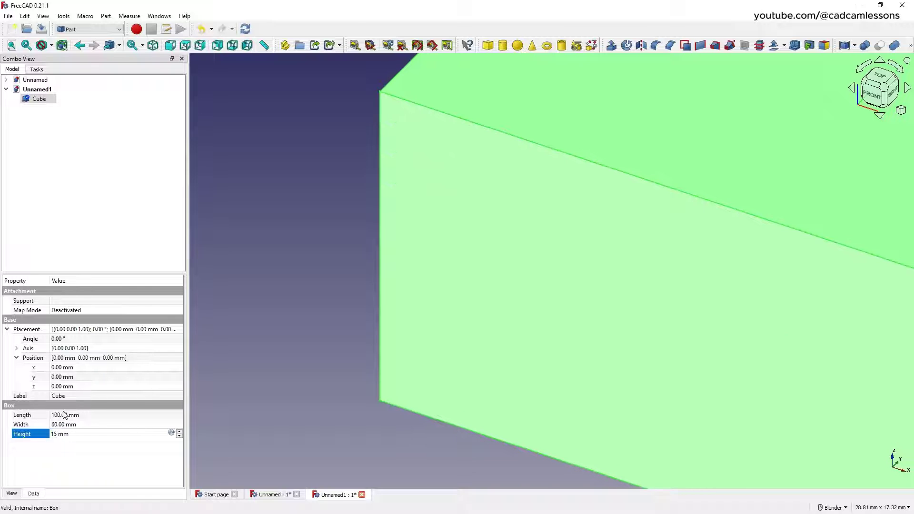
pyautogui.press('Tab')
pyautogui.scroll(-5, 299, 297)
pyautogui.click(324, 194)
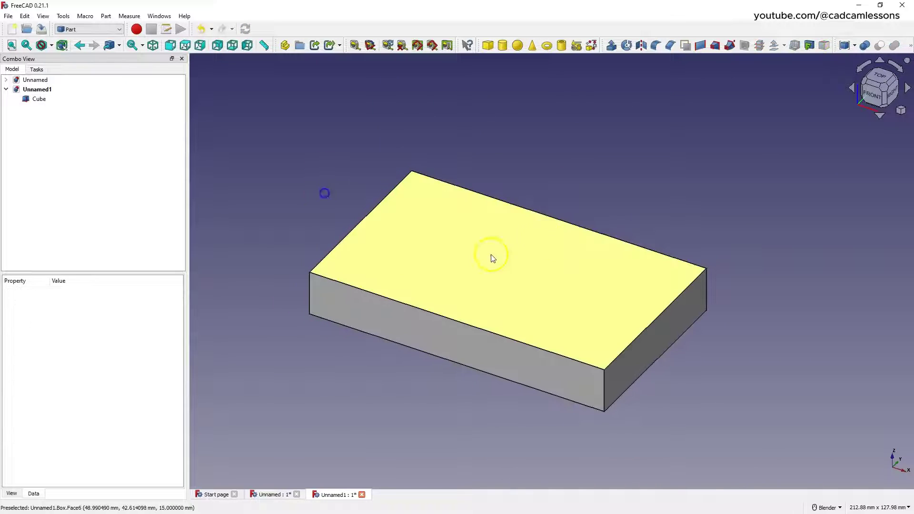
# Check the finished plate in the first document, and add a second cube to the new document.
pyautogui.click(277, 494)
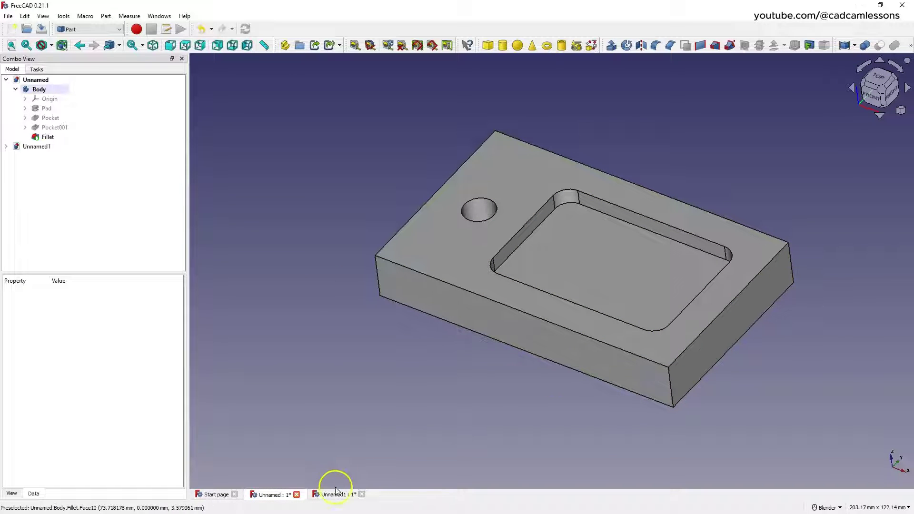
pyautogui.click(323, 495)
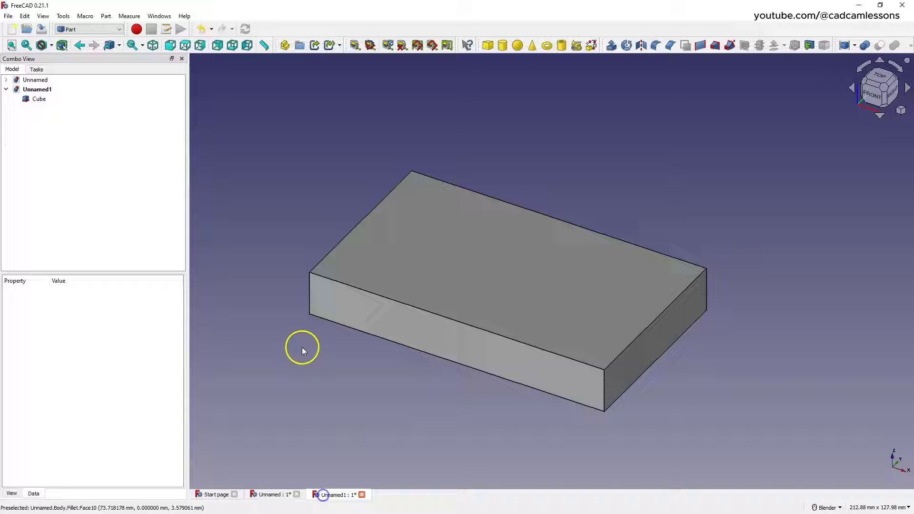
pyautogui.click(489, 46)
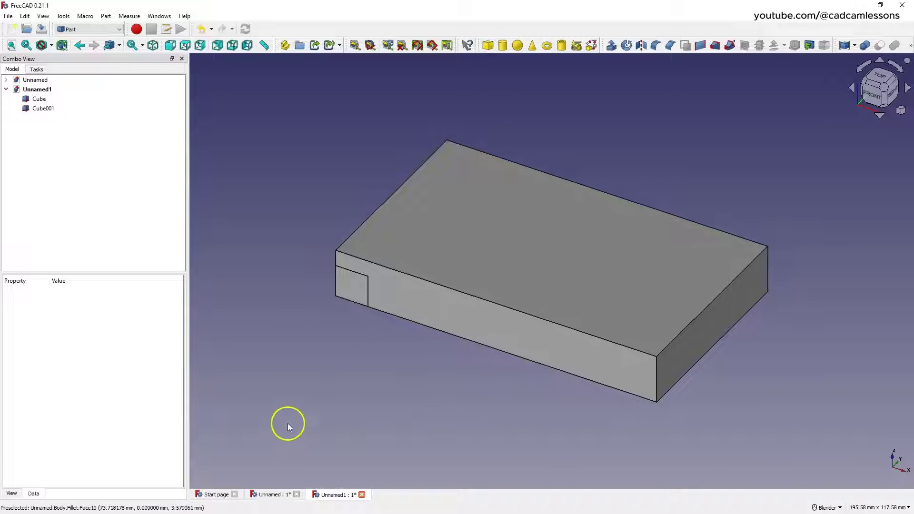
# Open the rectangular pocket's sketch in the first document to check its dimensions, then return to the new document.
pyautogui.click(270, 495)
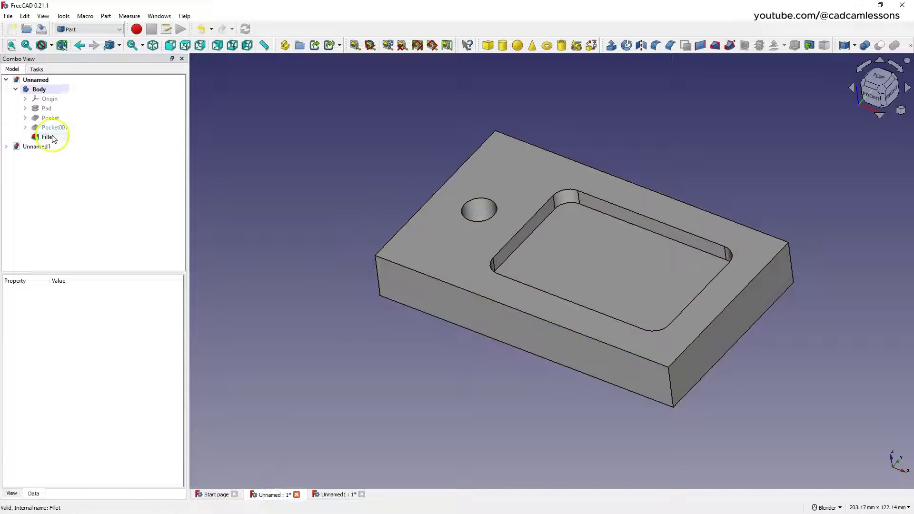
pyautogui.click(25, 118)
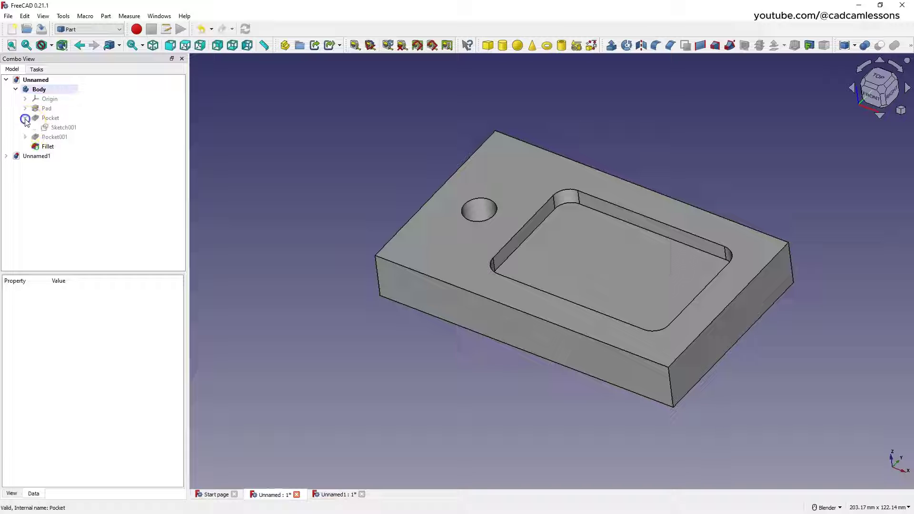
pyautogui.click(62, 128)
pyautogui.doubleClick(63, 129)
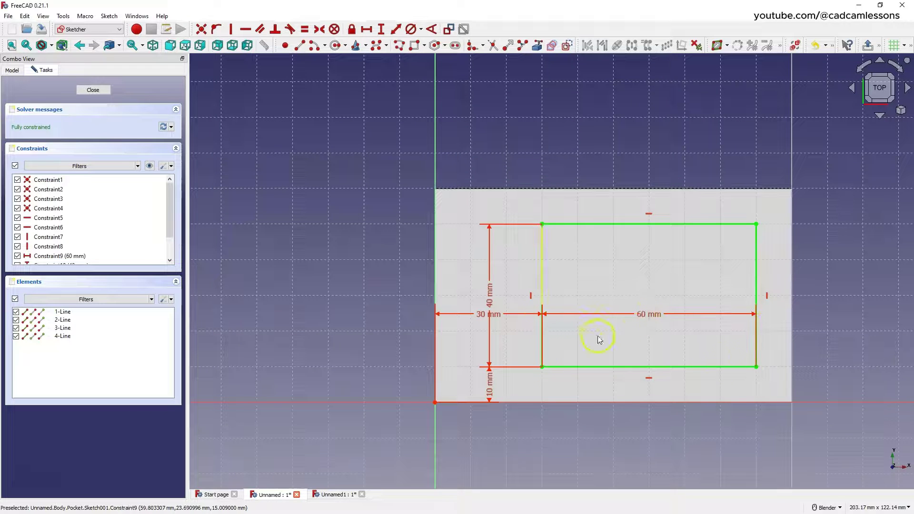
pyautogui.click(92, 89)
pyautogui.click(331, 495)
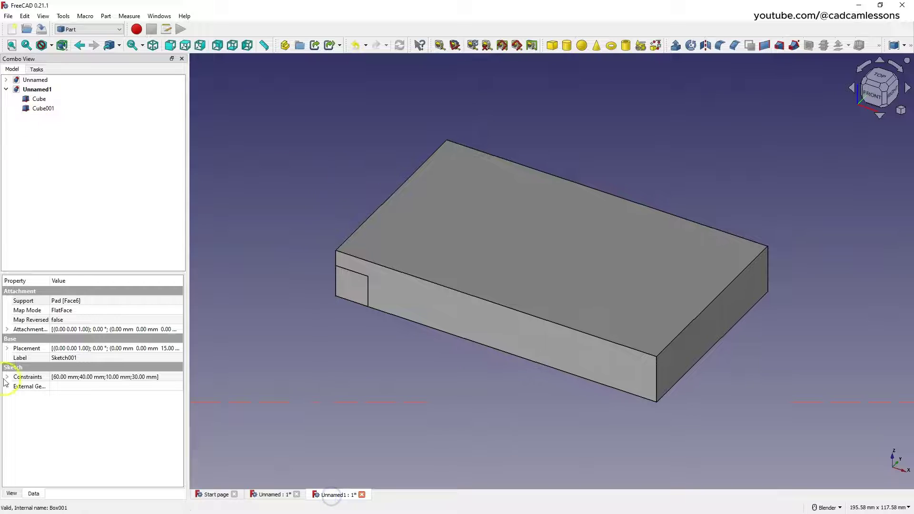
# Set the second cube's length to 60 mm and width to 40 mm.
pyautogui.click(42, 108)
pyautogui.click(58, 357)
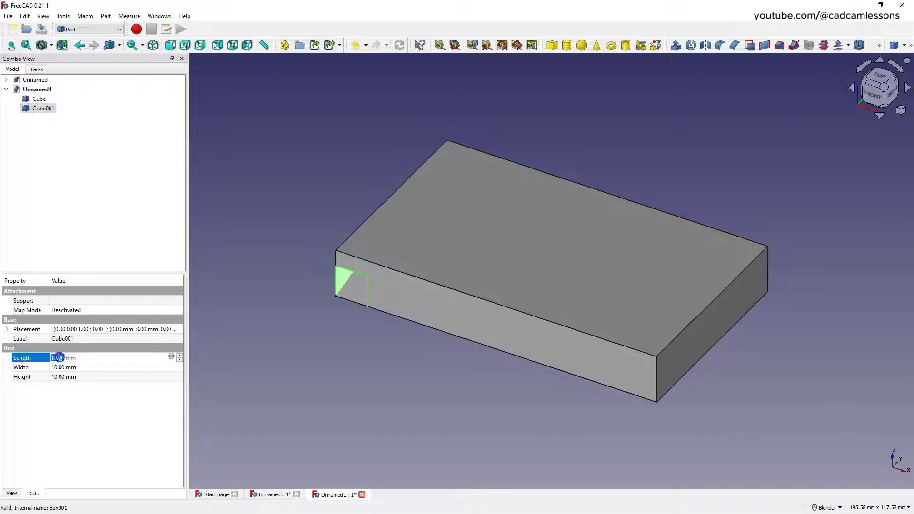
pyautogui.write('60')
pyautogui.press('Tab')
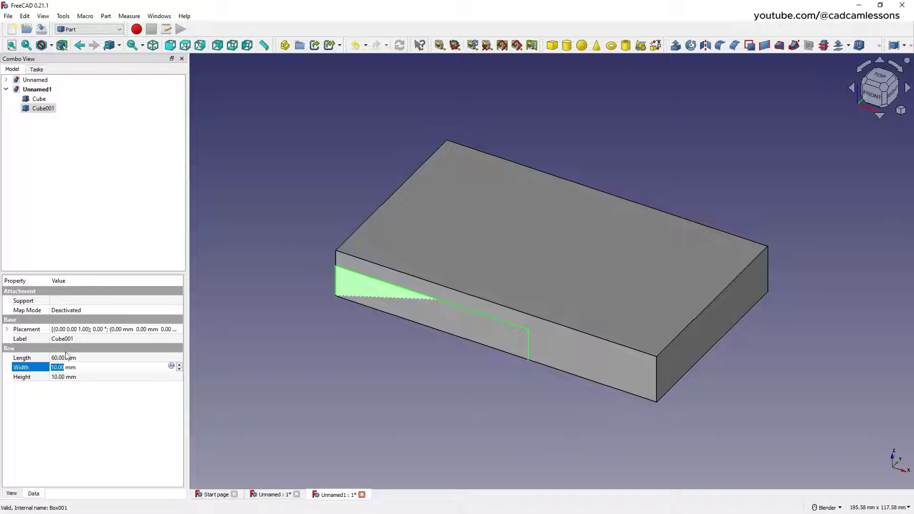
pyautogui.write('40')
pyautogui.press('Tab')
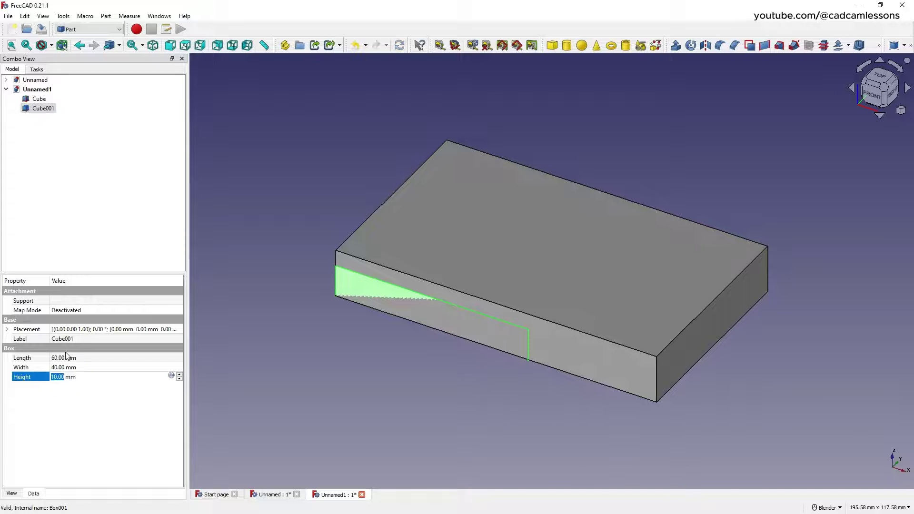
# Check the pocket in the first document and set the second cube's height to 5 mm in the new document.
pyautogui.click(267, 493)
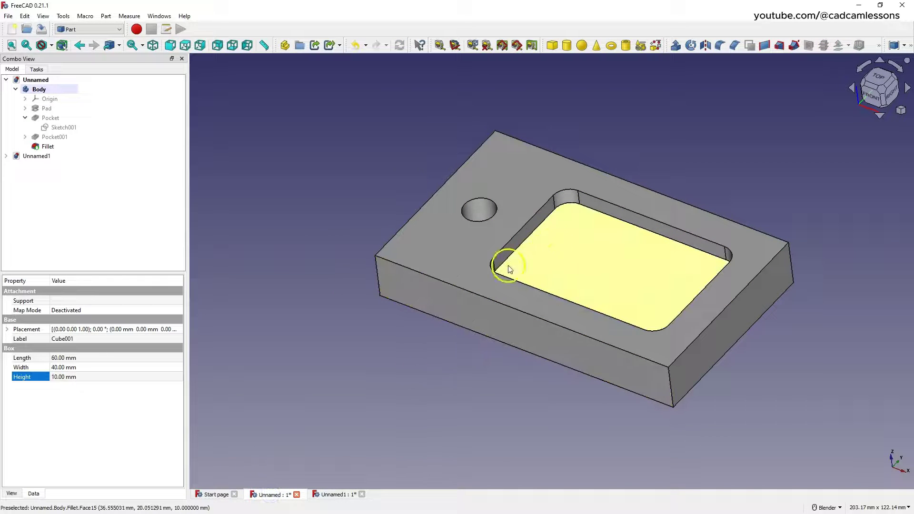
pyautogui.click(328, 494)
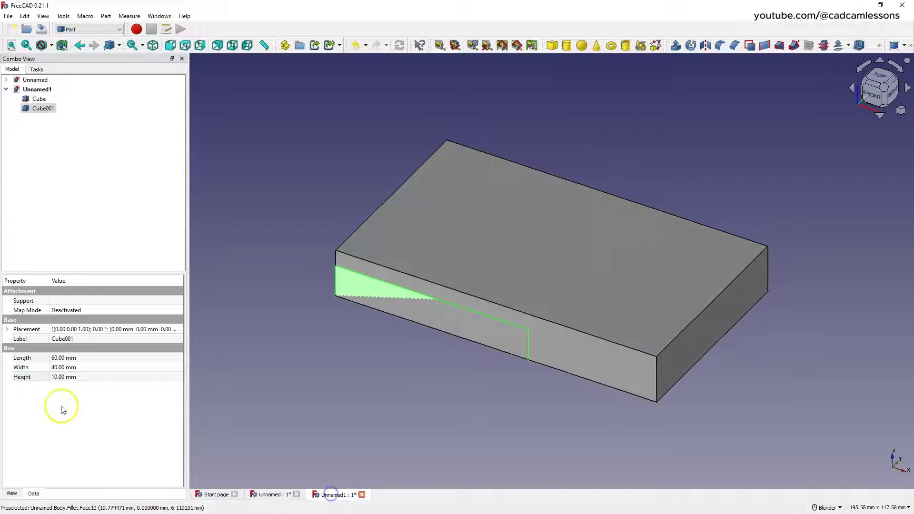
pyautogui.click(61, 379)
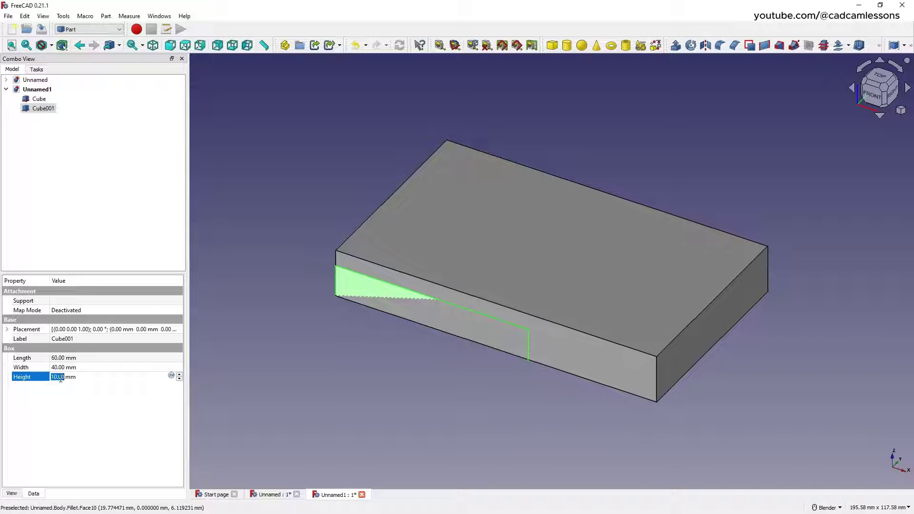
pyautogui.write('5')
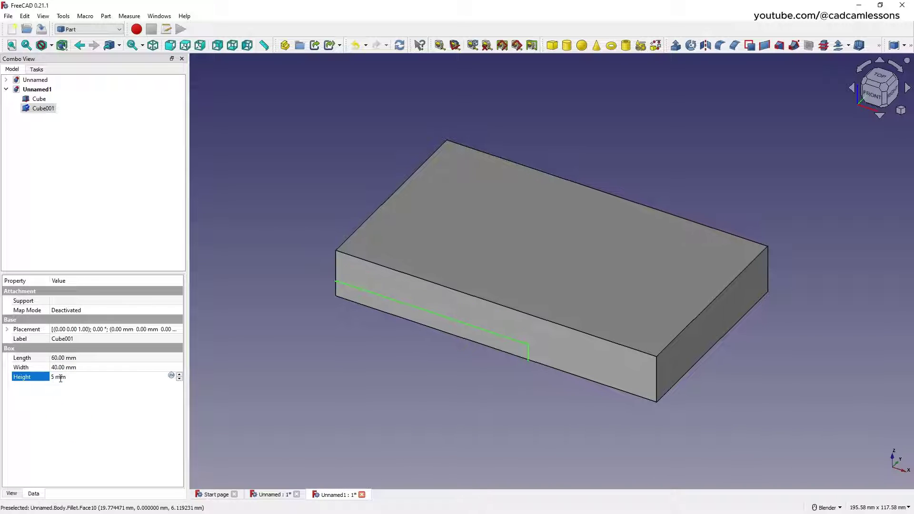
pyautogui.click(68, 425)
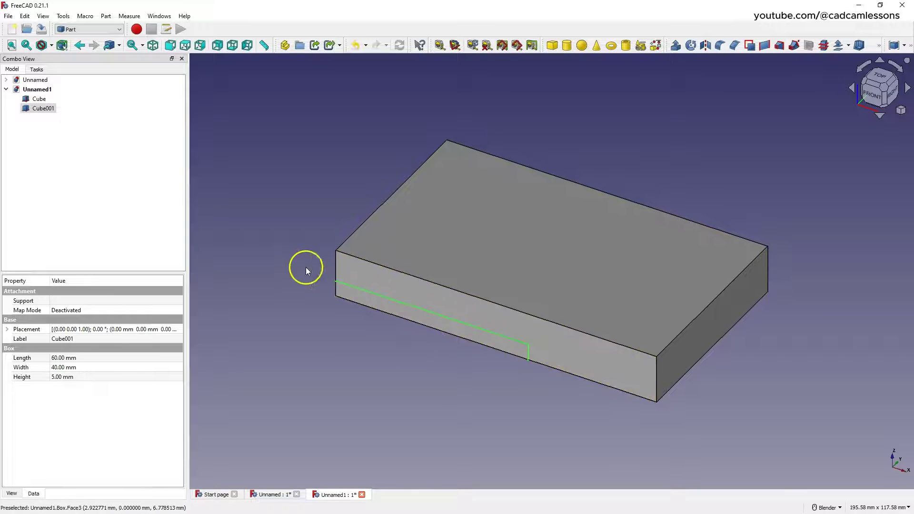
# Expand the second cube's placement position and check the pocket sketch's offsets from the origin in the first document.
pyautogui.click(7, 330)
pyautogui.click(16, 358)
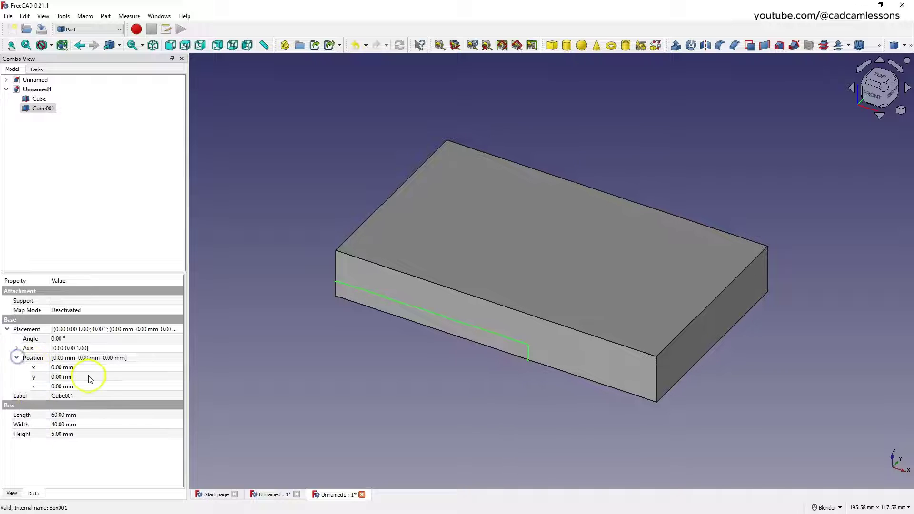
pyautogui.click(57, 367)
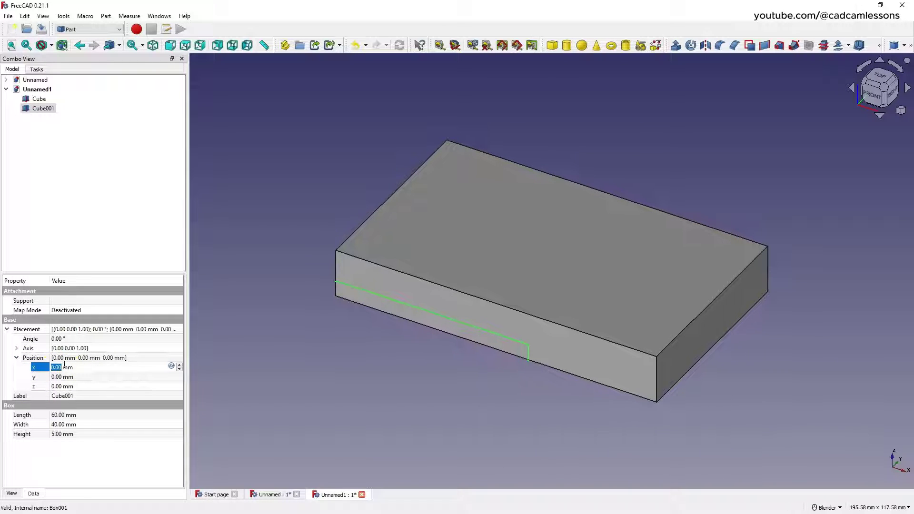
pyautogui.click(264, 494)
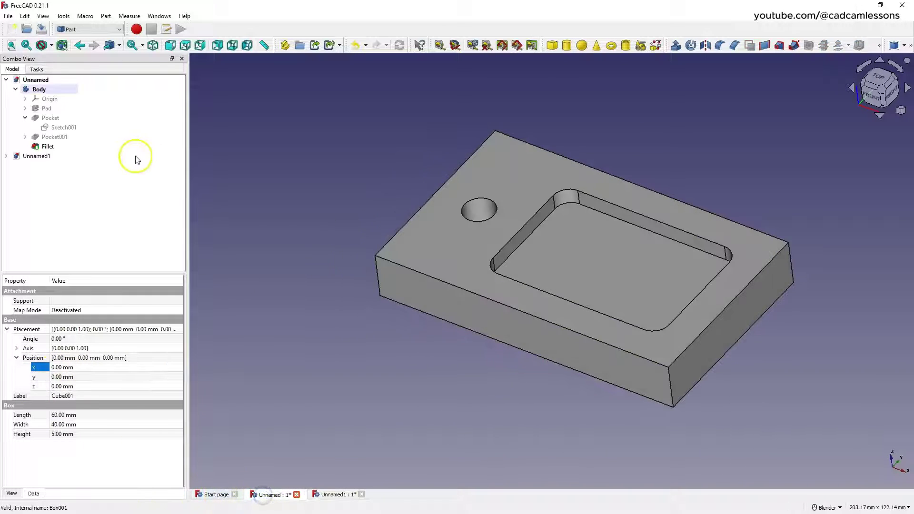
pyautogui.click(52, 128)
pyautogui.doubleClick(53, 127)
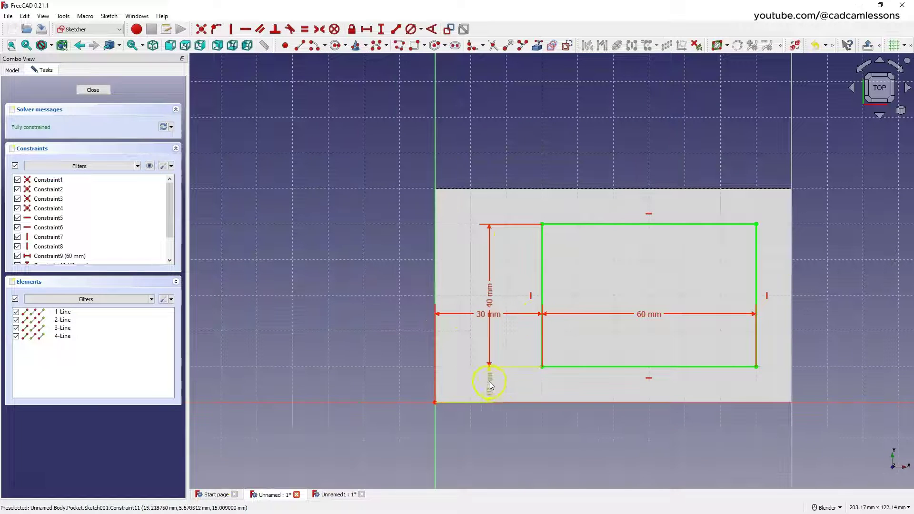
pyautogui.click(92, 89)
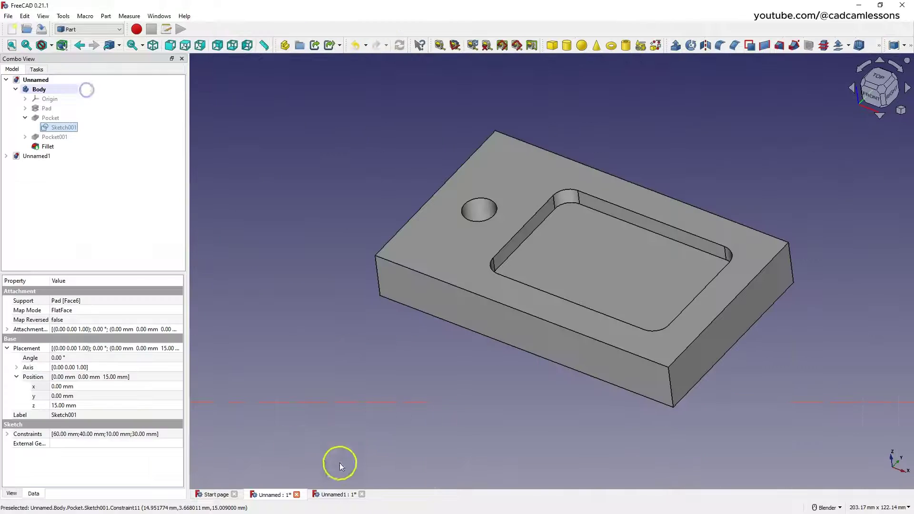
pyautogui.click(335, 494)
# Position the second cube at x 30 mm, y 10 mm and z 10 mm.
pyautogui.click(38, 108)
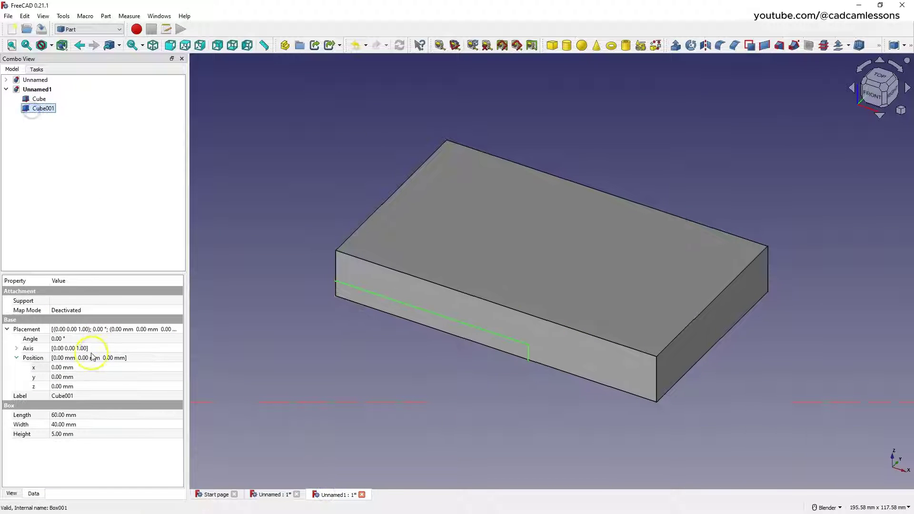
pyautogui.doubleClick(62, 366)
pyautogui.write('30')
pyautogui.press('Tab')
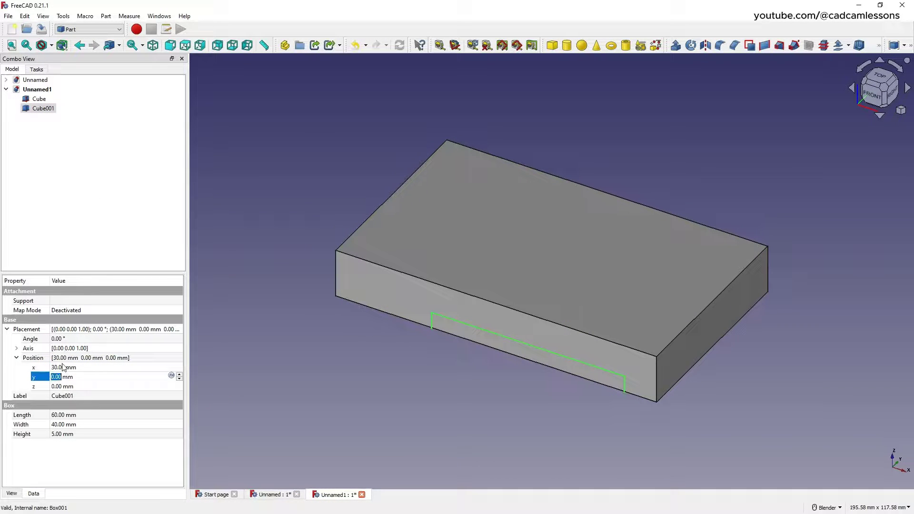
pyautogui.write('10')
pyautogui.press('Tab')
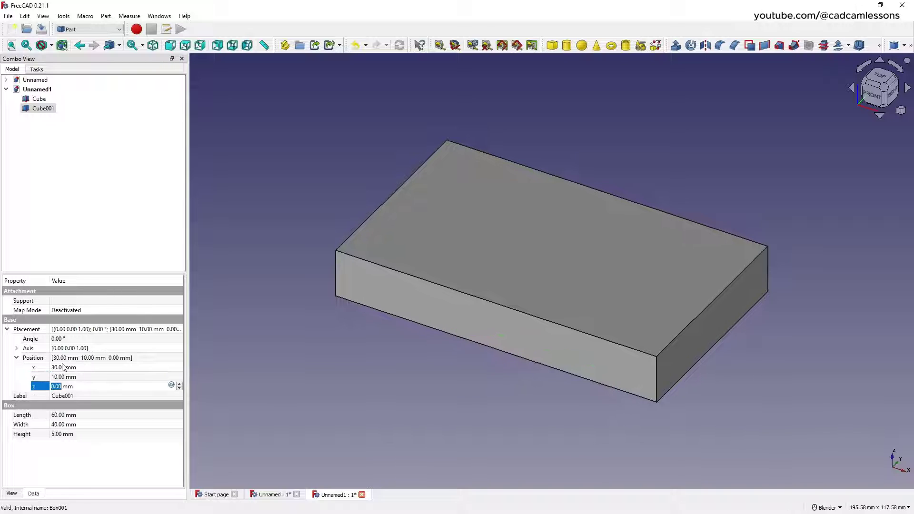
pyautogui.write('10')
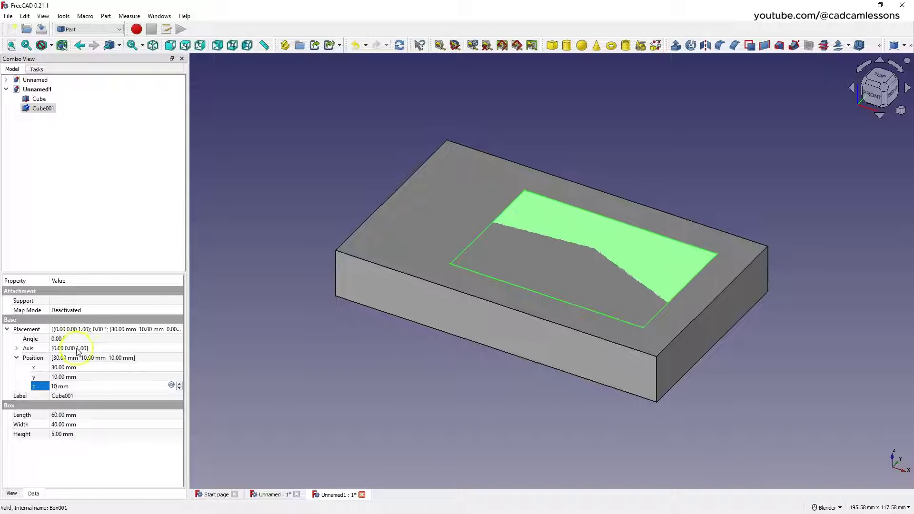
pyautogui.click(87, 202)
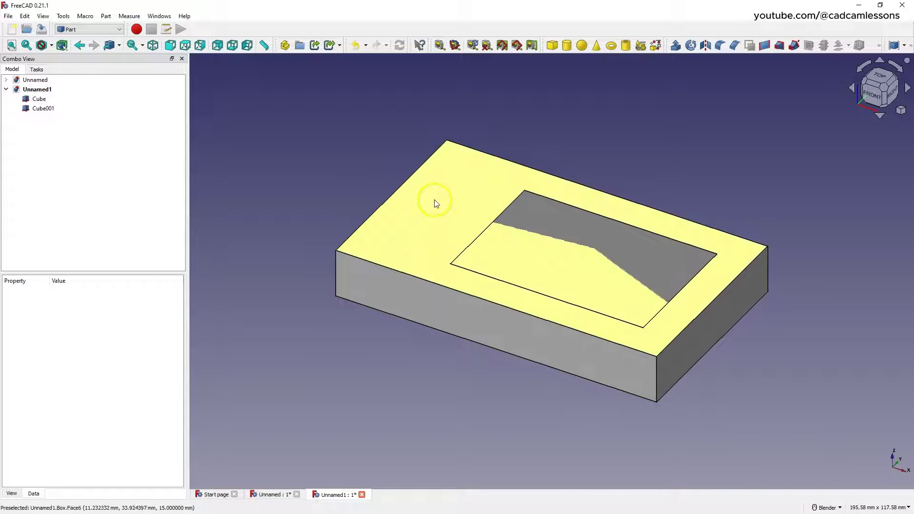
# Cut the second cube from the 100 mm long base cube to form the rectangular pocket.
pyautogui.click(43, 100)
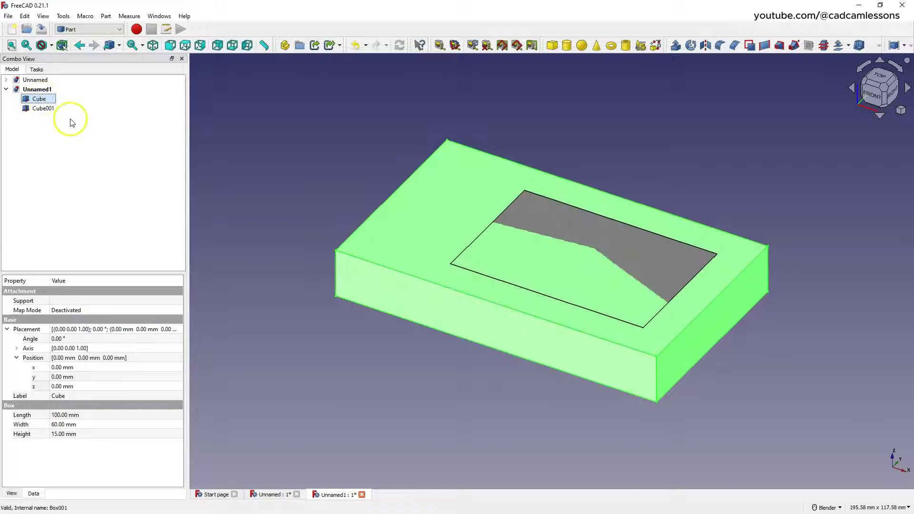
pyautogui.keyDown('ctrl'); pyautogui.click(42, 109); pyautogui.keyUp('ctrl')
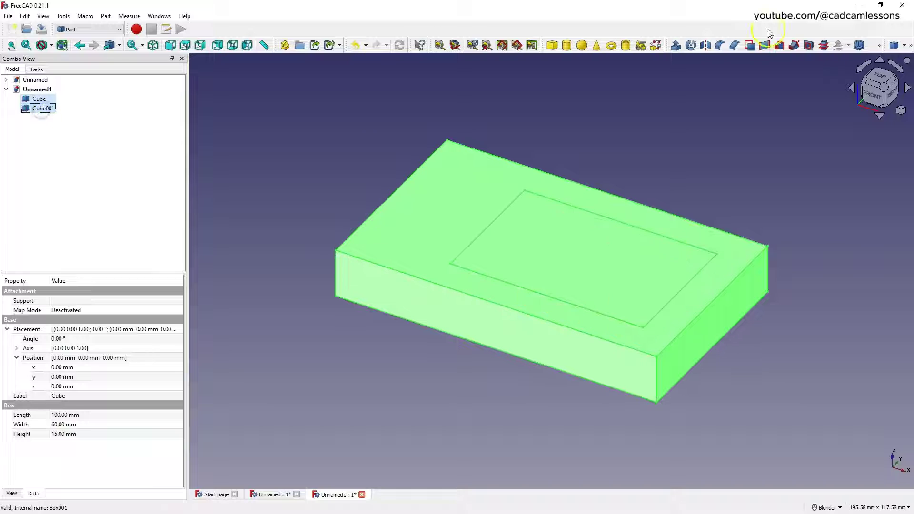
pyautogui.click(909, 44)
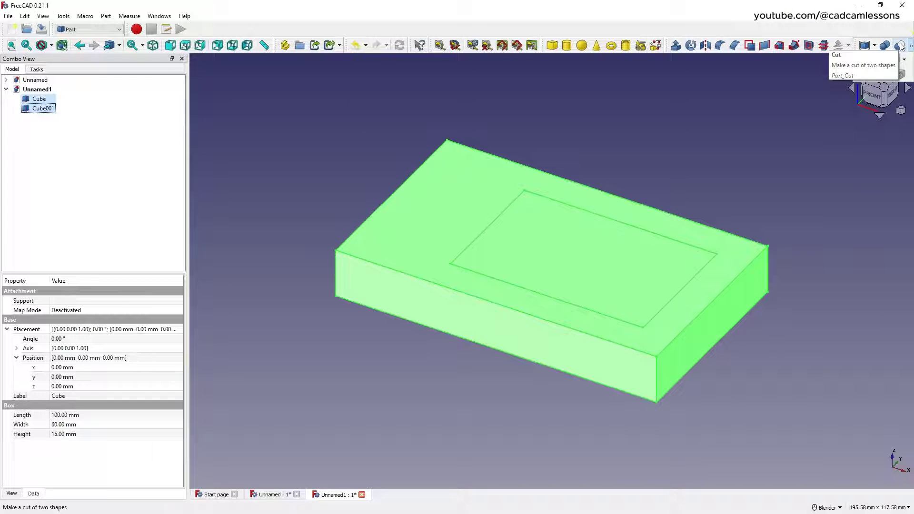
pyautogui.click(900, 45)
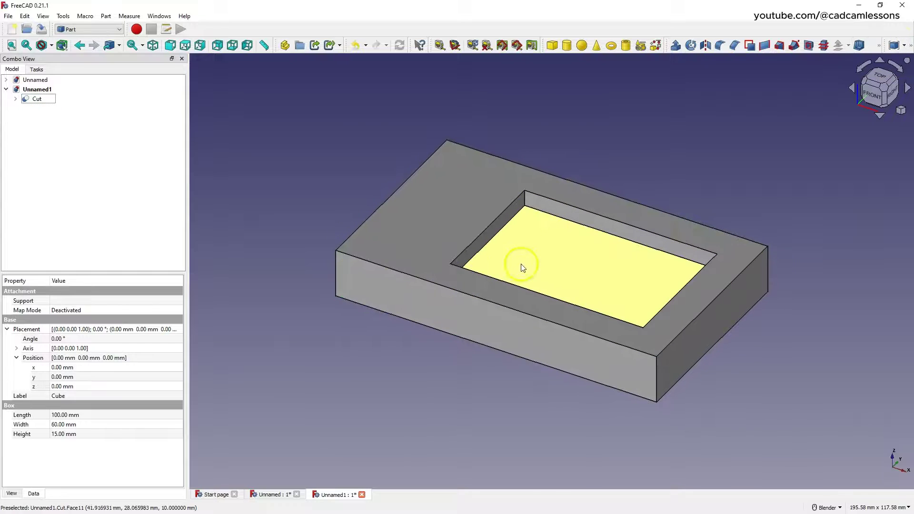
# Add a cylinder and set its radius to 5 mm and height to 15 mm.
pyautogui.click(566, 46)
pyautogui.click(41, 108)
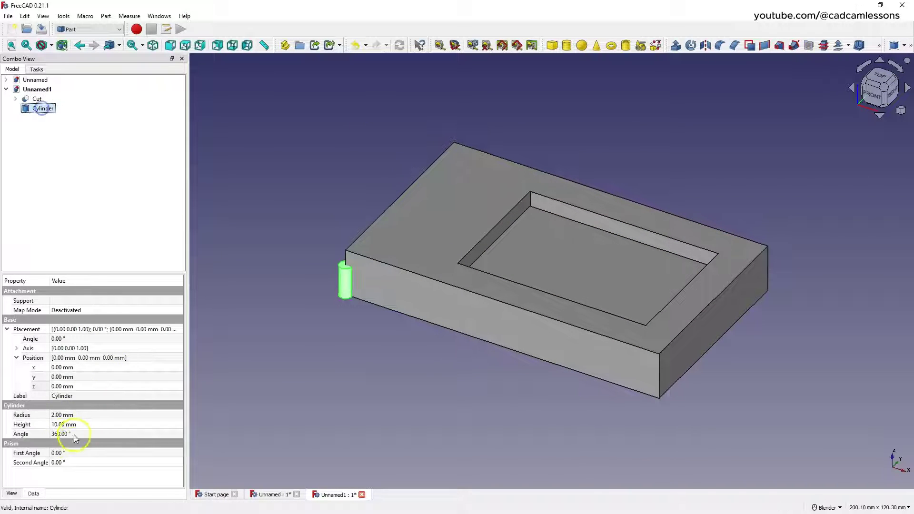
pyautogui.click(56, 416)
pyautogui.click(56, 416)
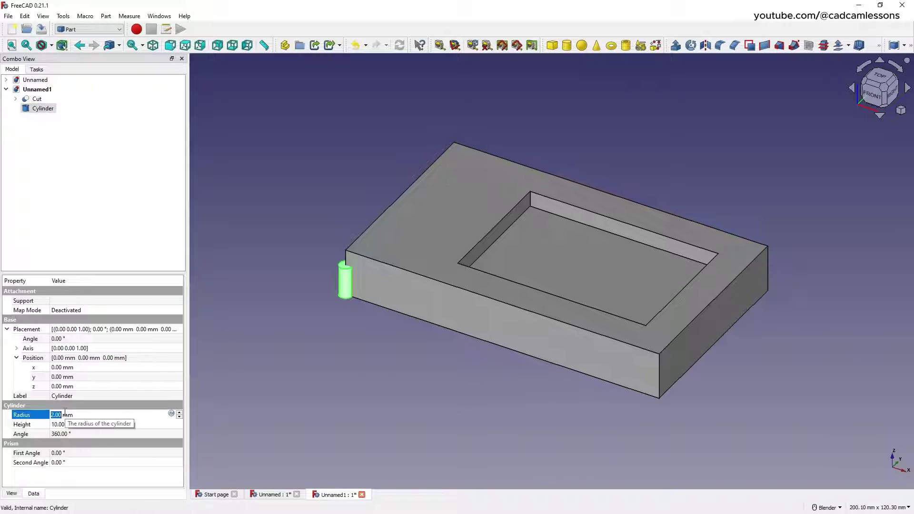
pyautogui.write('5')
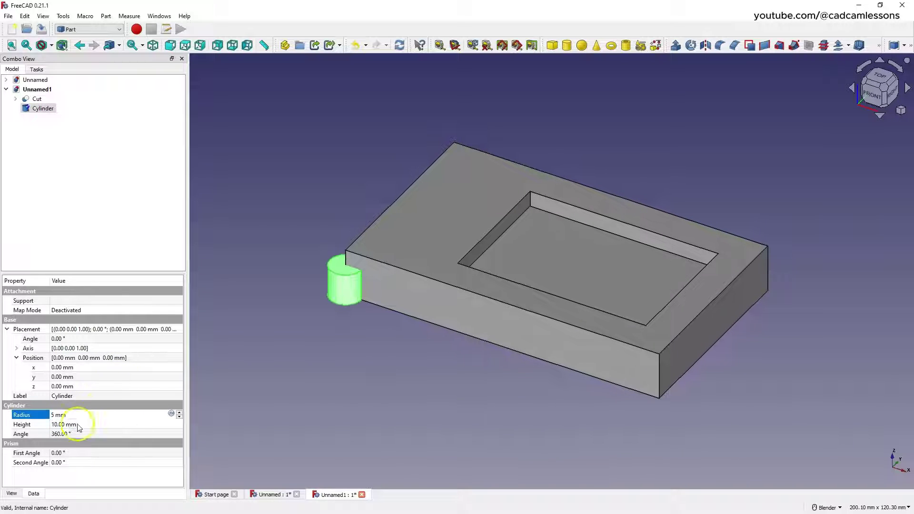
pyautogui.click(56, 425)
pyautogui.write('5')
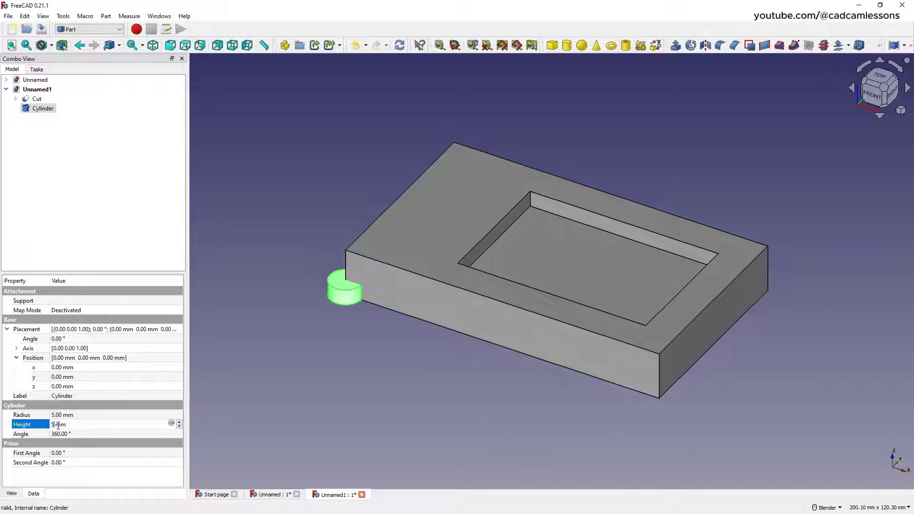
pyautogui.write('15')
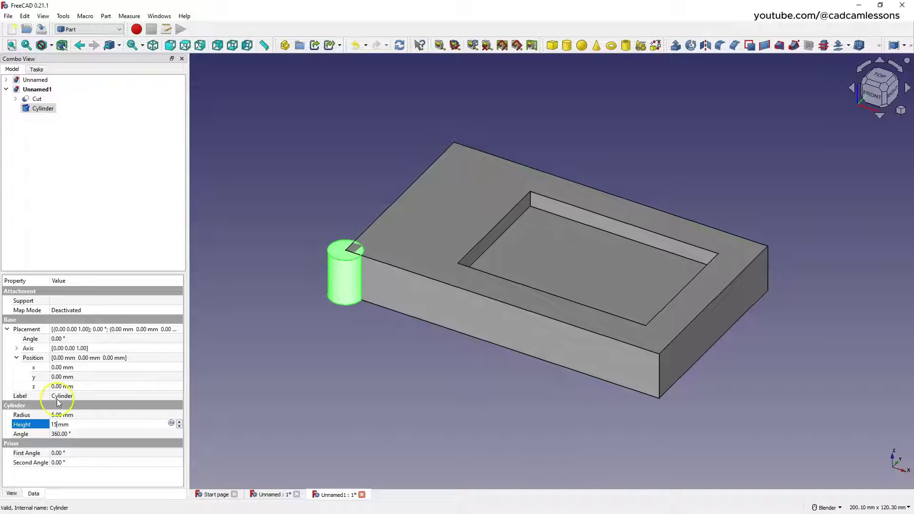
# Position the cylinder at x 15 mm and y 30 mm.
pyautogui.click(57, 366)
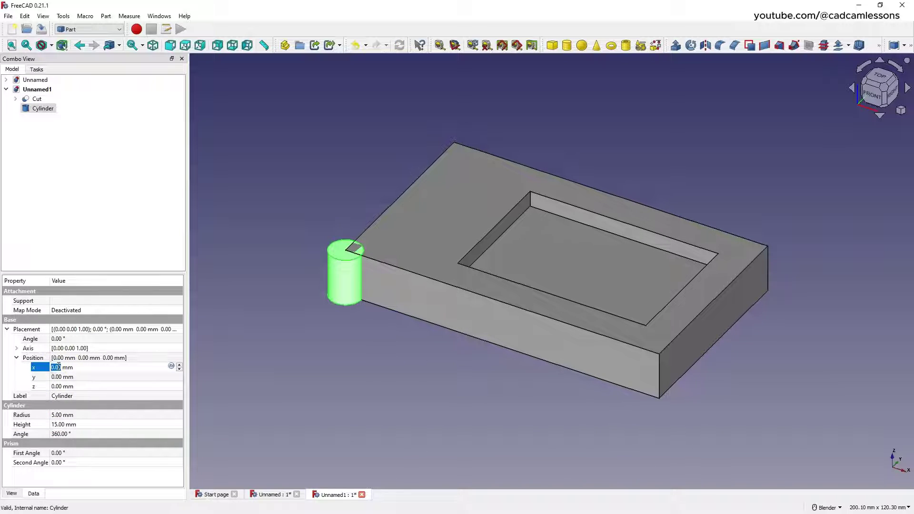
pyautogui.write('15')
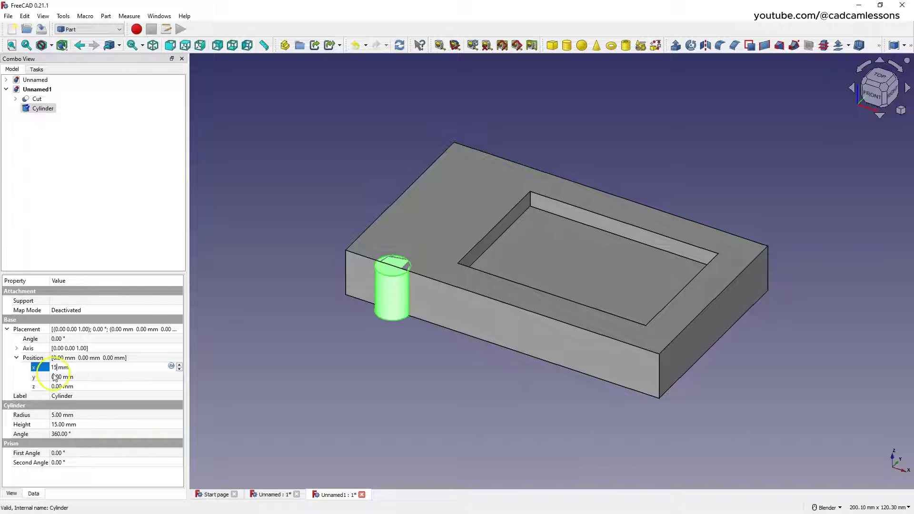
pyautogui.click(56, 377)
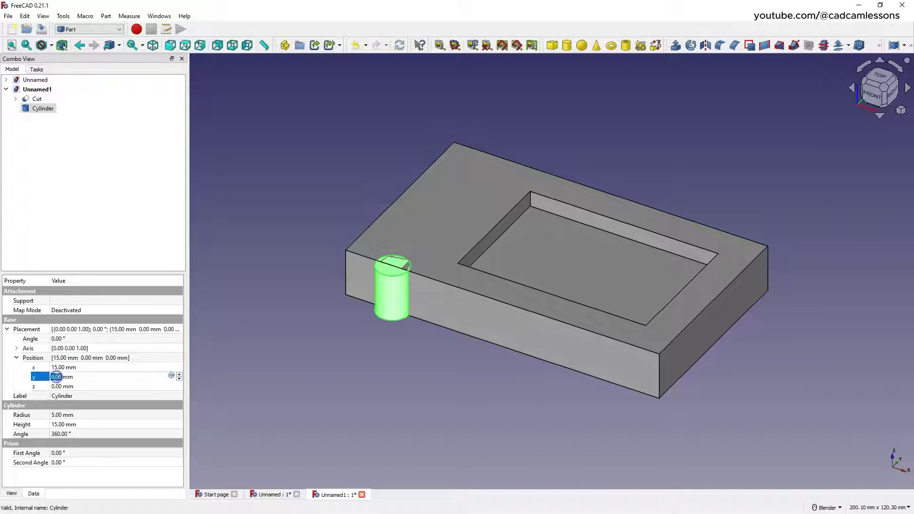
pyautogui.write('30')
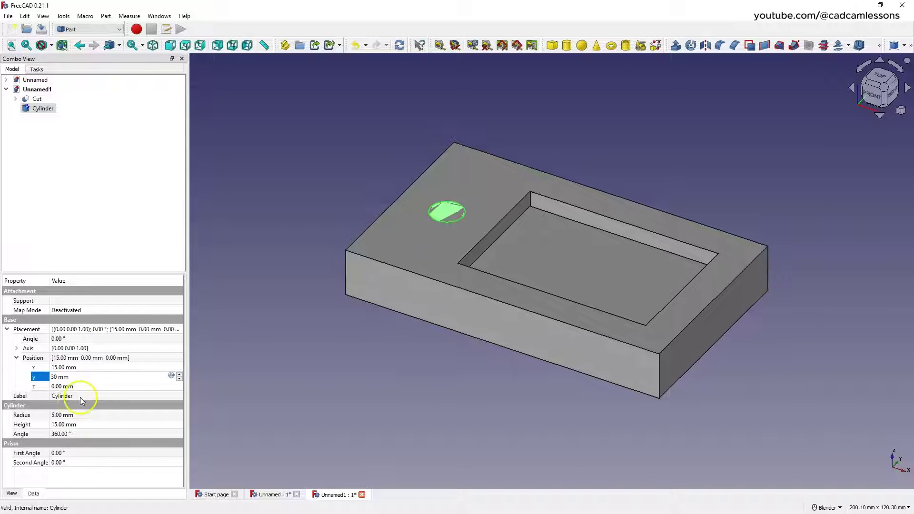
# Cut the cylinder from the pocketed plate to form the through hole.
pyautogui.click(37, 99)
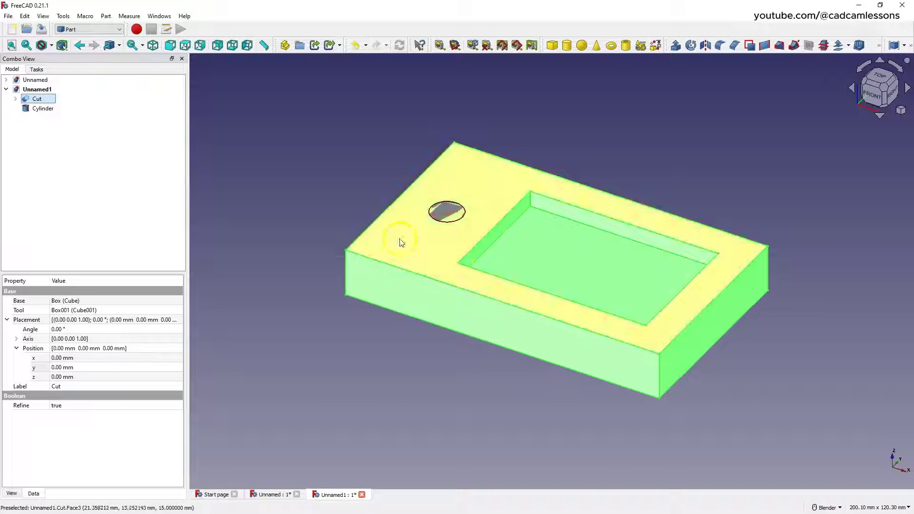
pyautogui.keyDown('ctrl'); pyautogui.click(47, 110); pyautogui.keyUp('ctrl')
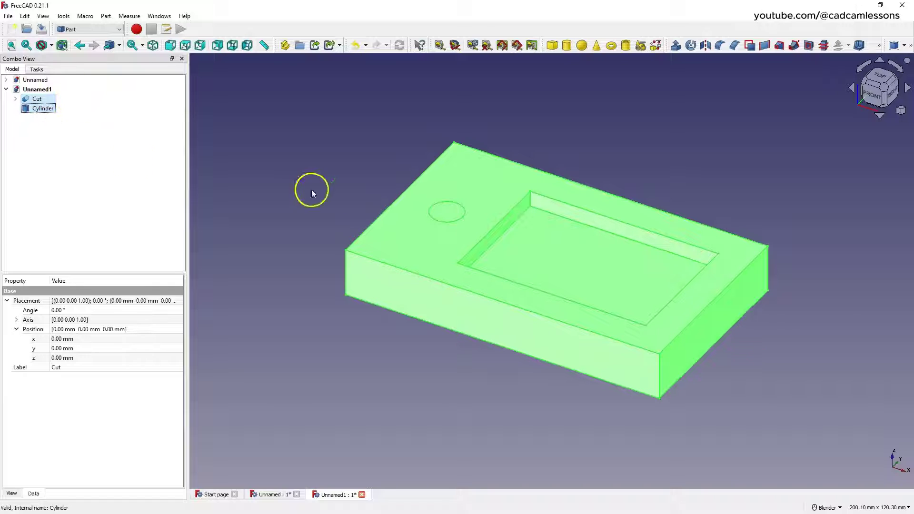
pyautogui.click(908, 48)
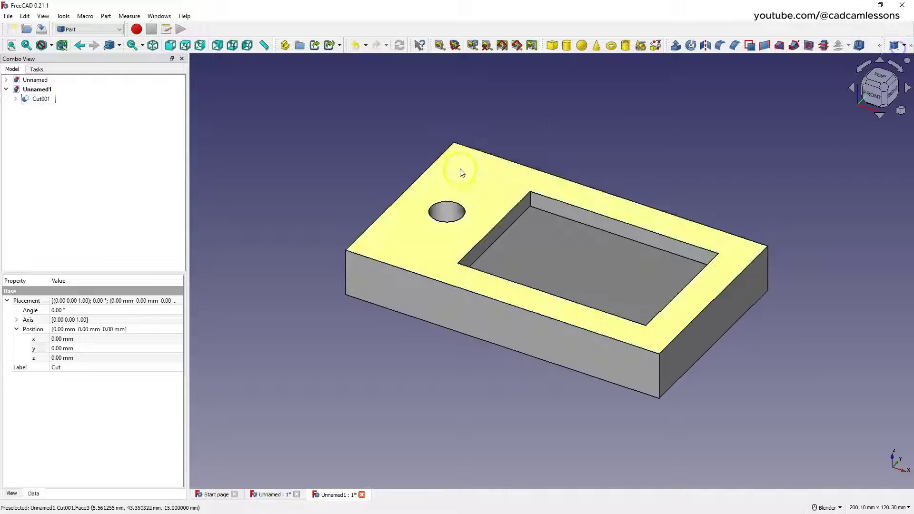
pyautogui.moveTo(581, 186); pyautogui.dragTo(600, 200, button='middle')
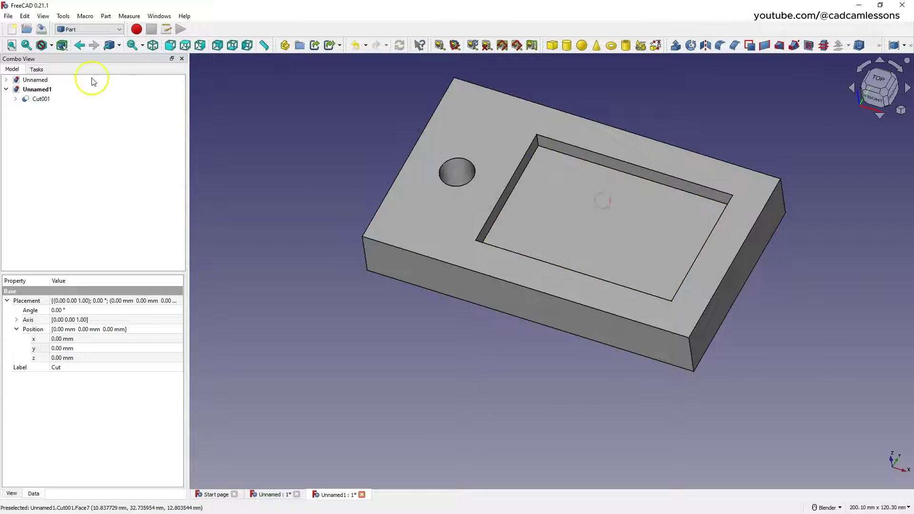
# Set the plate's draw style to Wireframe.
pyautogui.click(300, 177)
pyautogui.click(51, 46)
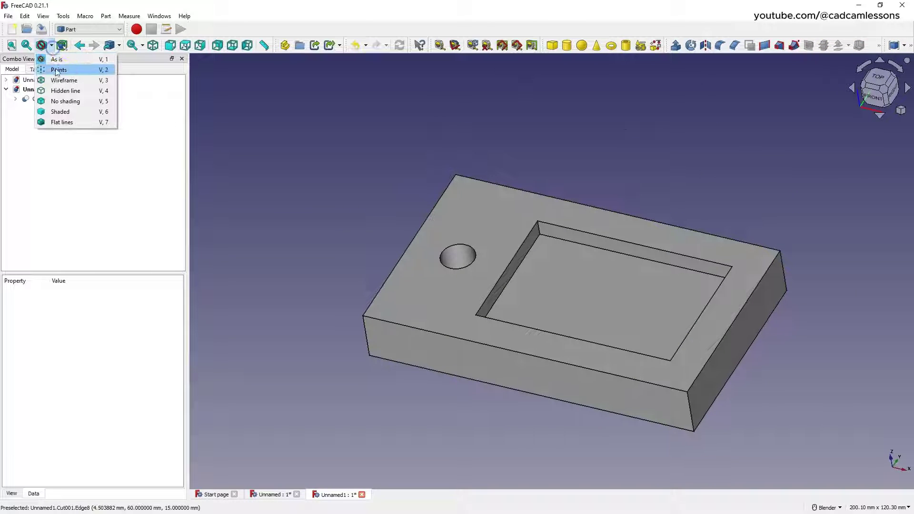
pyautogui.click(63, 81)
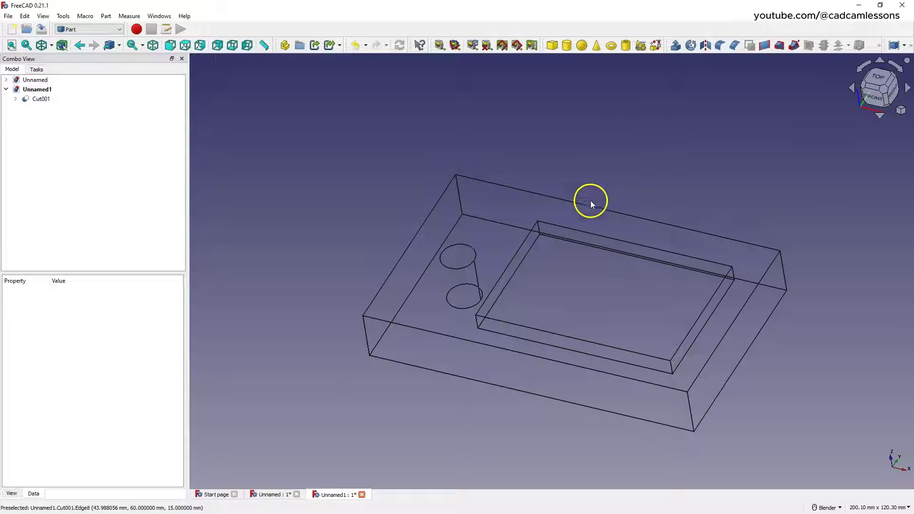
# Fillet the pocket's four vertical corner edges with a constant 5 mm radius and restore the As is draw style.
pyautogui.click(538, 228)
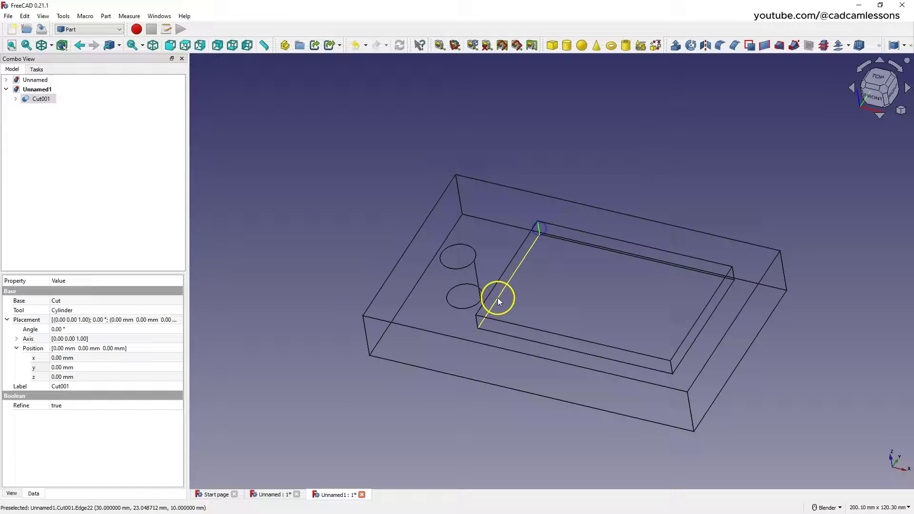
pyautogui.keyDown('ctrl'); pyautogui.click(476, 322); pyautogui.keyUp('ctrl')
pyautogui.keyDown('ctrl'); pyautogui.click(670, 368); pyautogui.keyUp('ctrl')
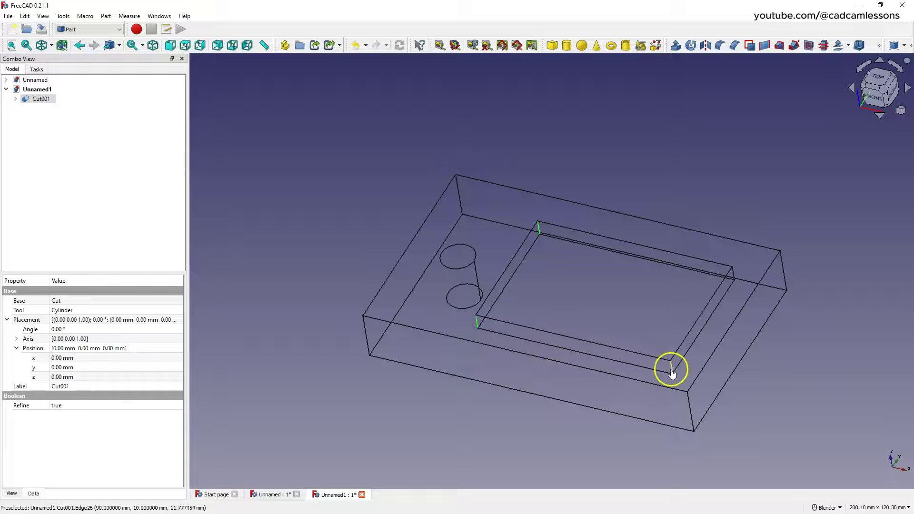
pyautogui.keyDown('ctrl'); pyautogui.click(733, 273); pyautogui.keyUp('ctrl')
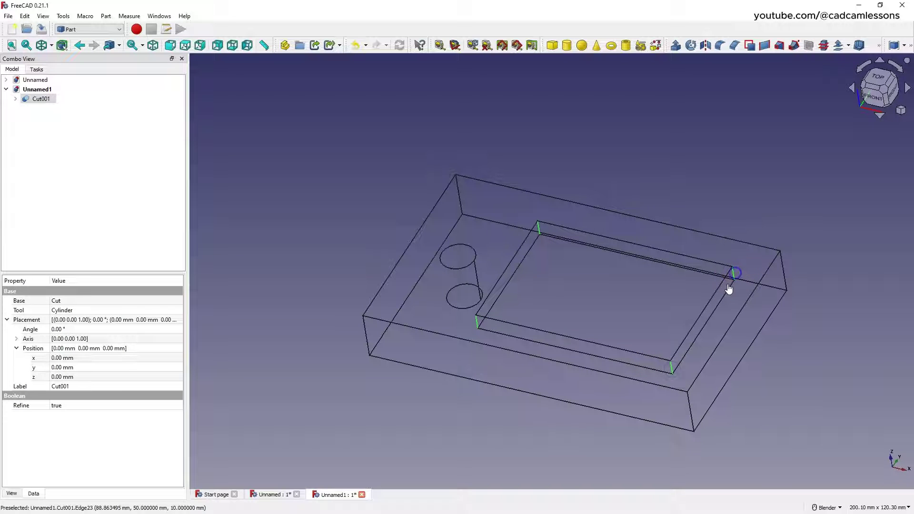
pyautogui.click(719, 45)
pyautogui.doubleClick(86, 477)
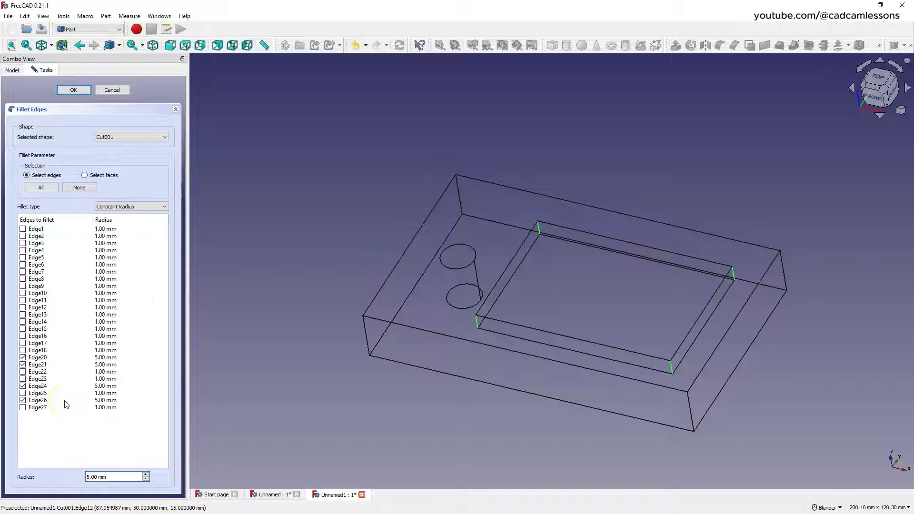
pyautogui.click(74, 90)
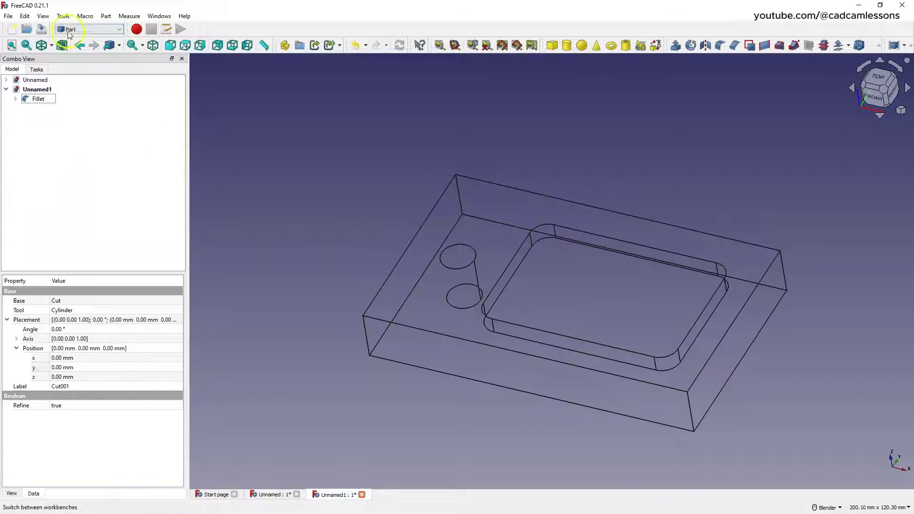
pyautogui.click(51, 45)
pyautogui.click(48, 64)
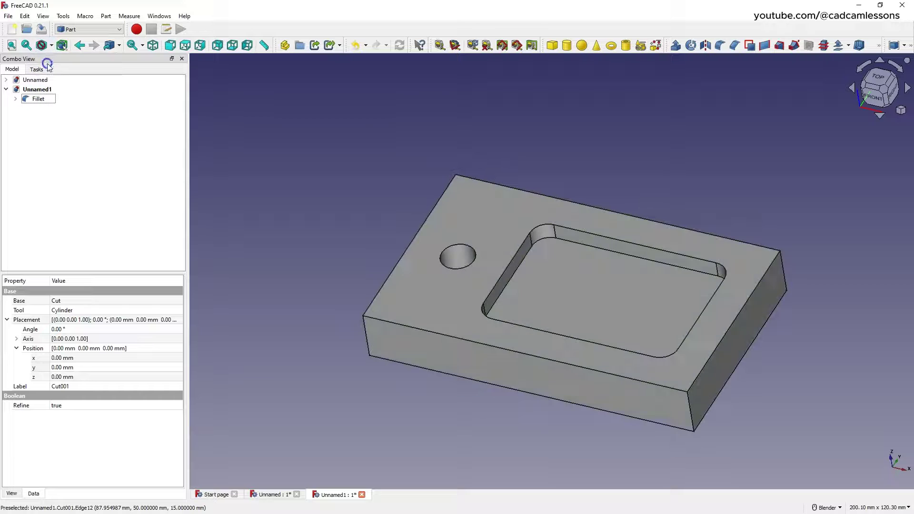
# Compare the finished Part model with the Part Design version in the other open document.
pyautogui.click(275, 493)
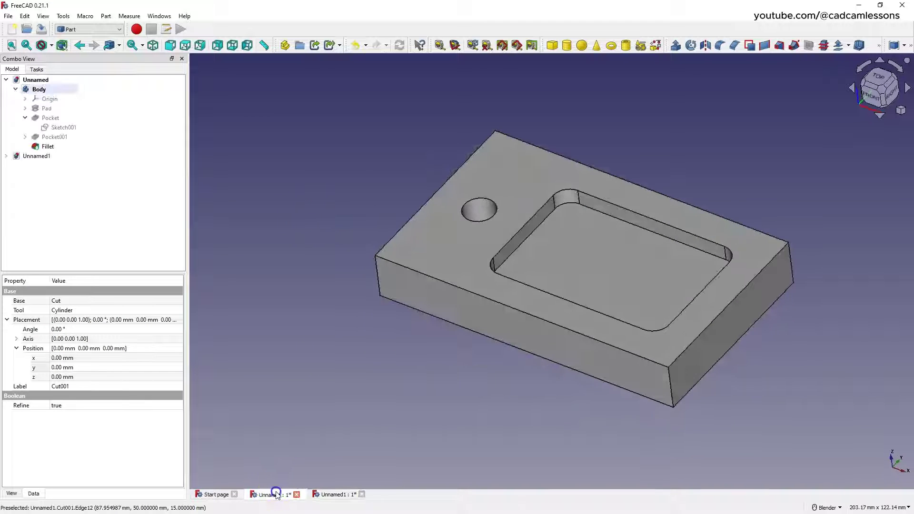
pyautogui.click(336, 495)
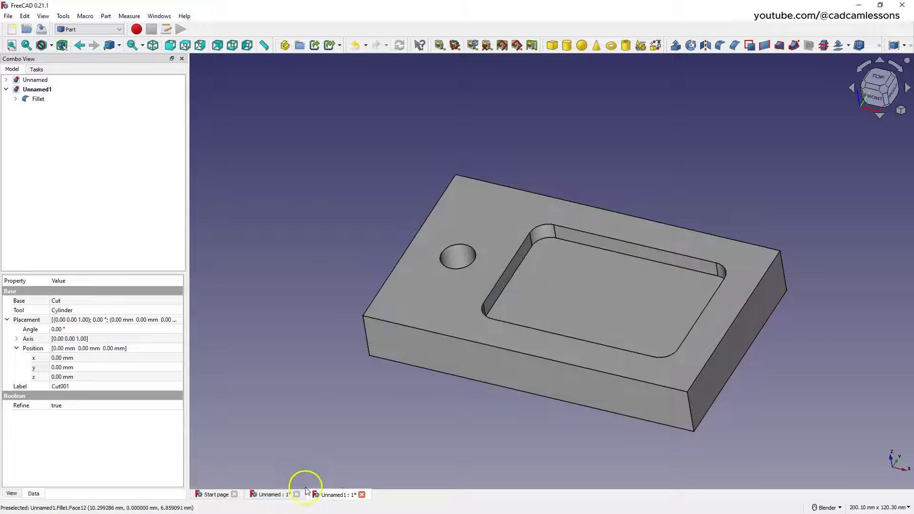
pyautogui.click(276, 494)
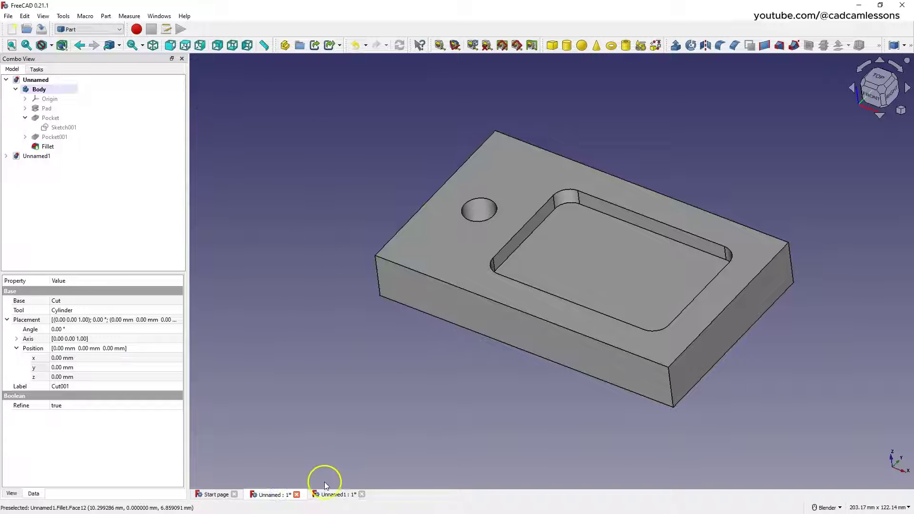
pyautogui.click(331, 494)
pyautogui.click(275, 494)
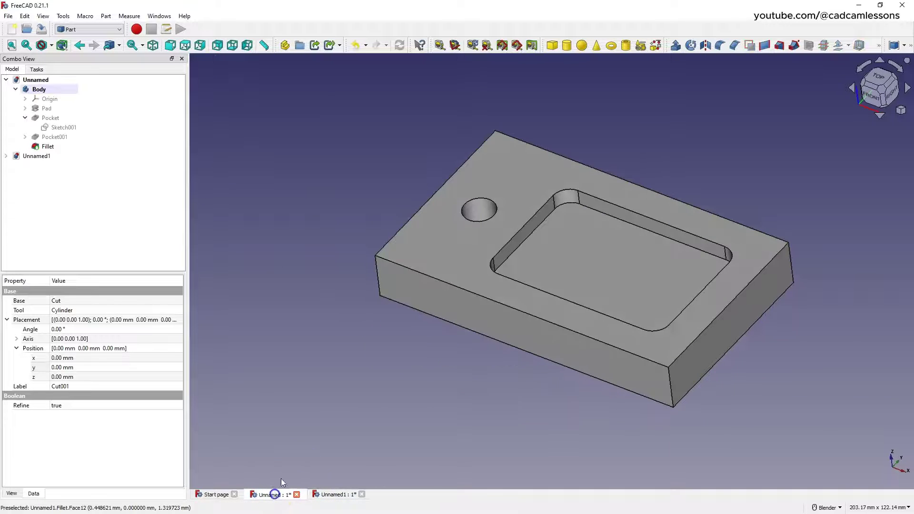
pyautogui.click(331, 494)
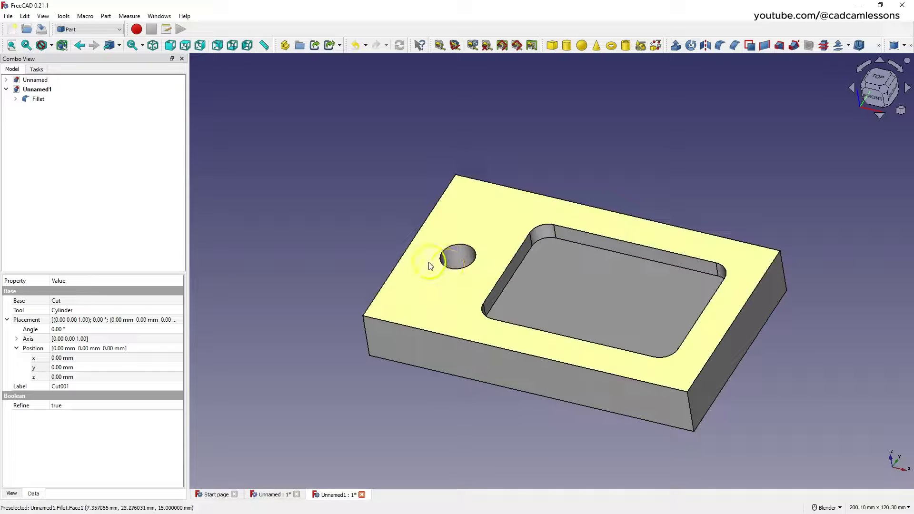
# Create a new document in the Draft workbench with Top (XY) as the working plane, viewed from the top.
pyautogui.click(12, 29)
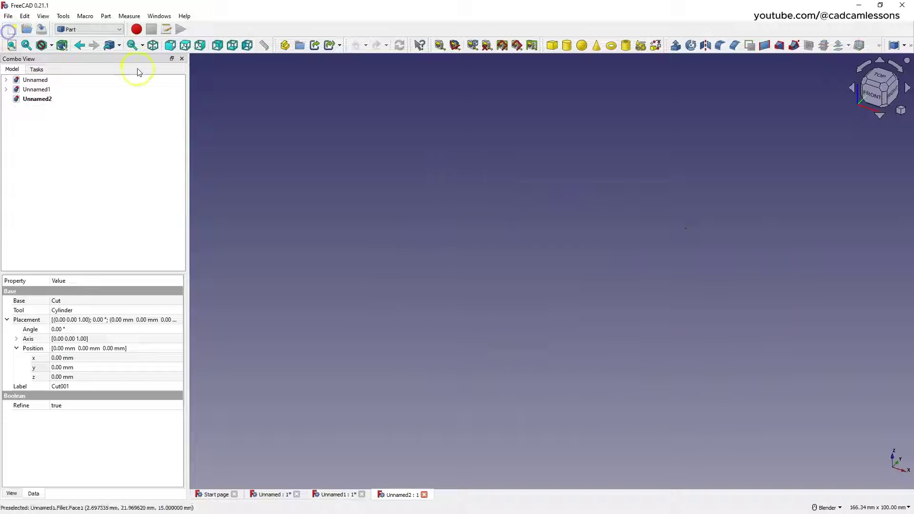
pyautogui.click(114, 31)
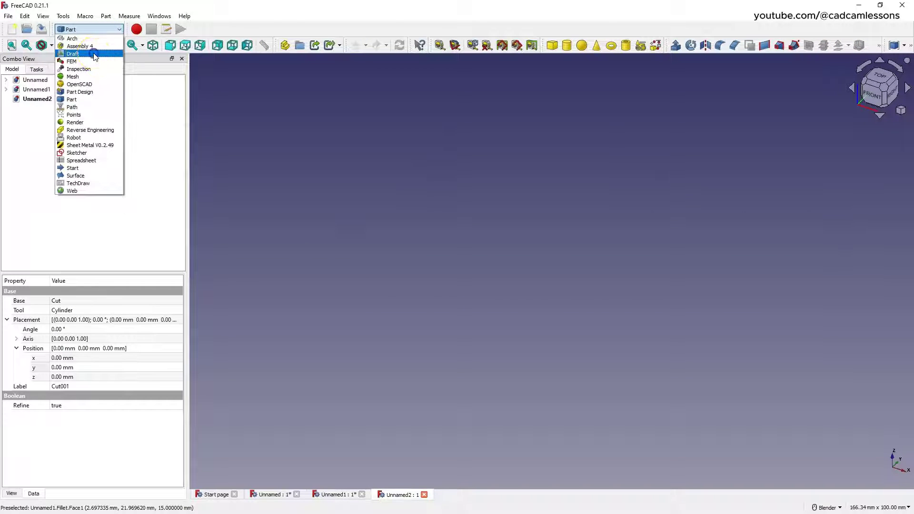
pyautogui.click(95, 55)
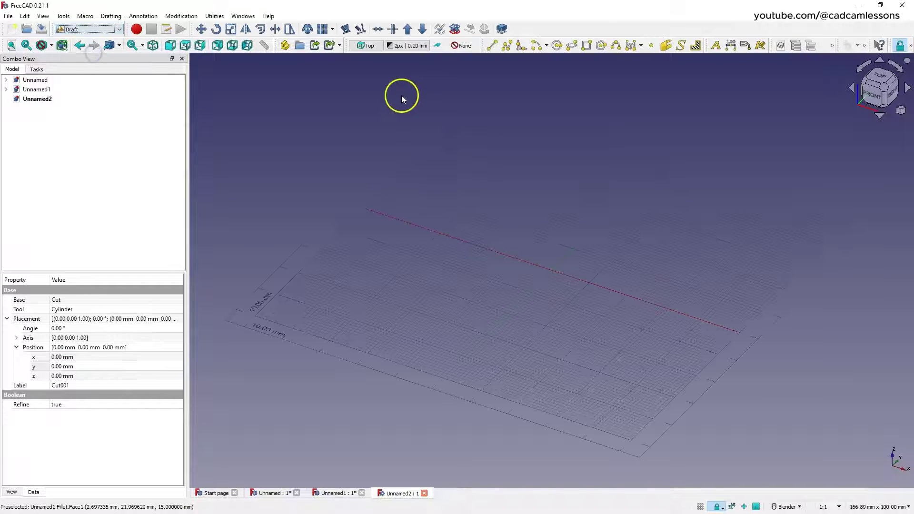
pyautogui.click(369, 46)
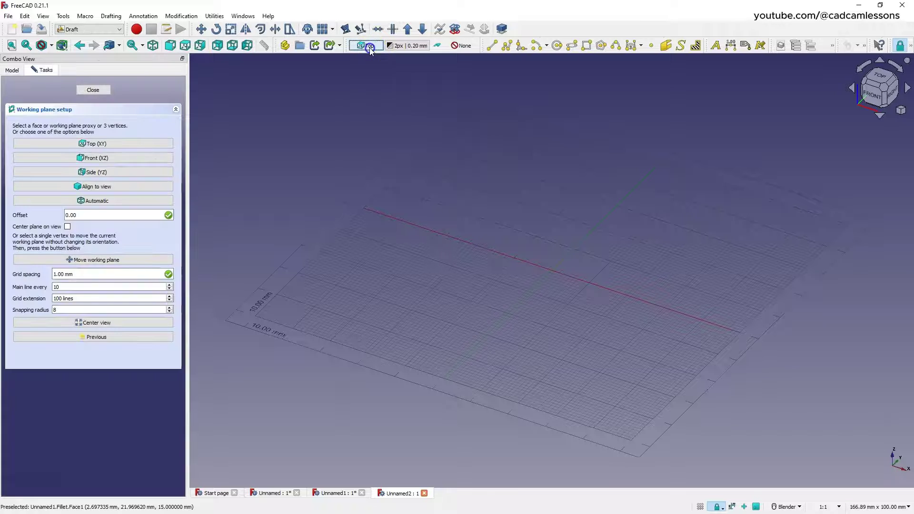
pyautogui.click(87, 145)
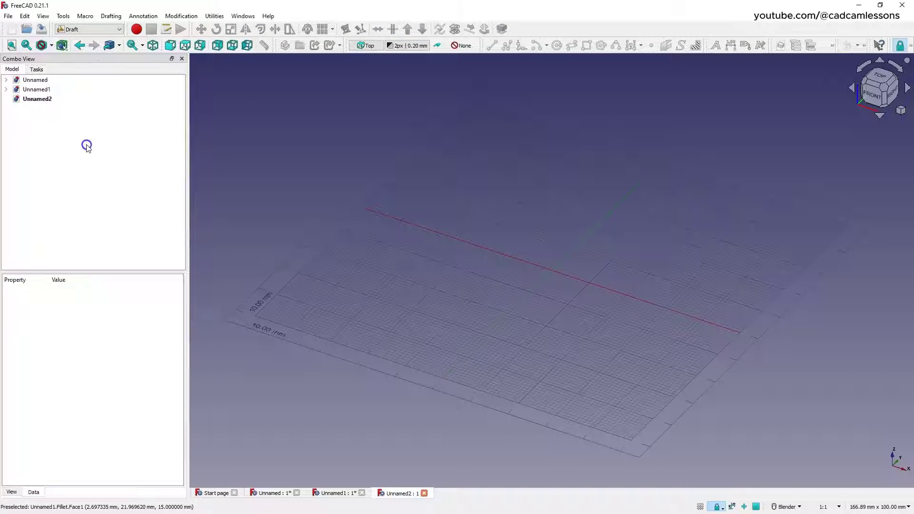
pyautogui.click(879, 76)
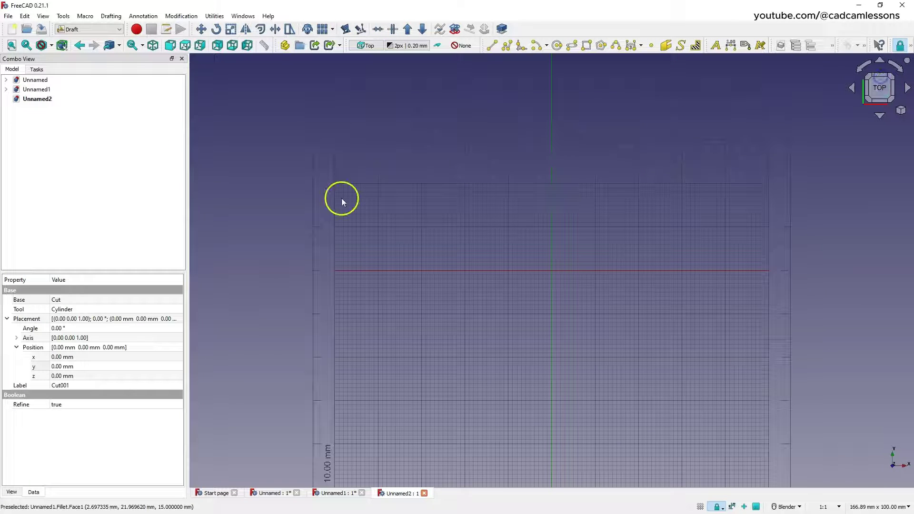
# Draw a filled rectangle about 43 x 28 mm starting near the origin and open its x position for editing.
pyautogui.click(586, 45)
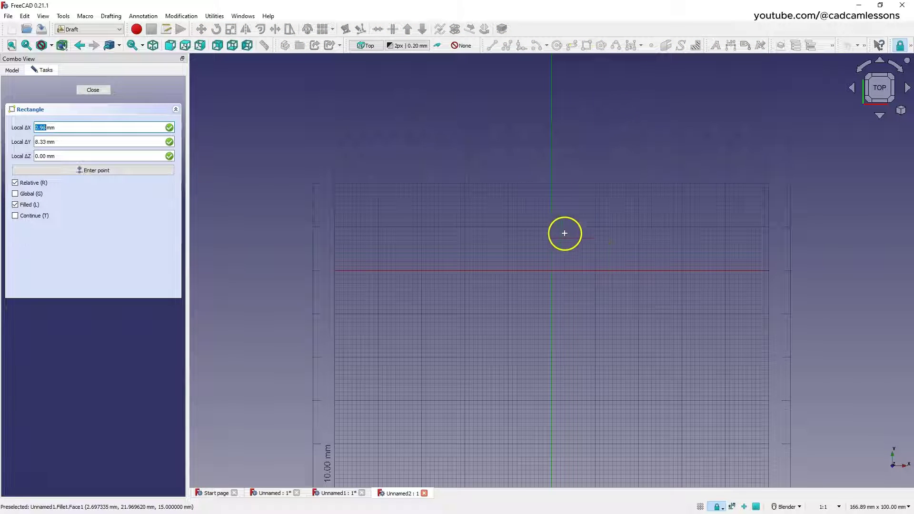
pyautogui.click(556, 268)
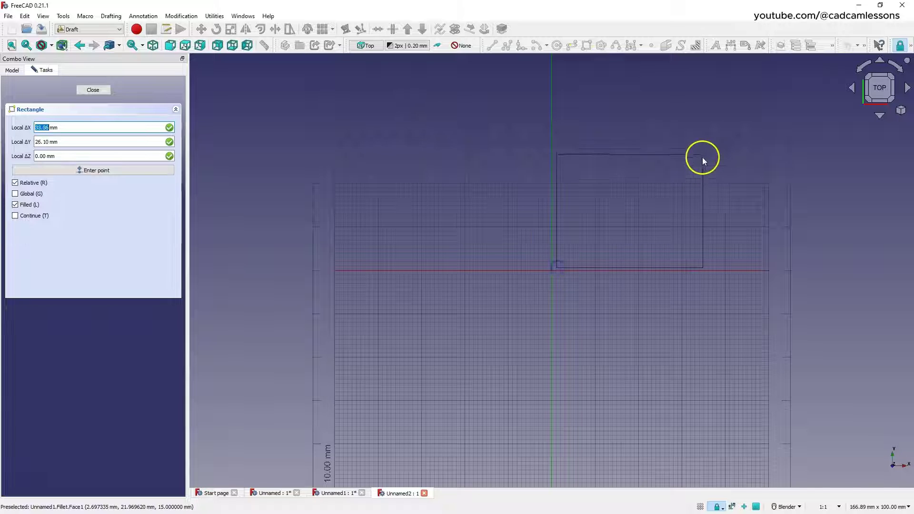
pyautogui.click(744, 145)
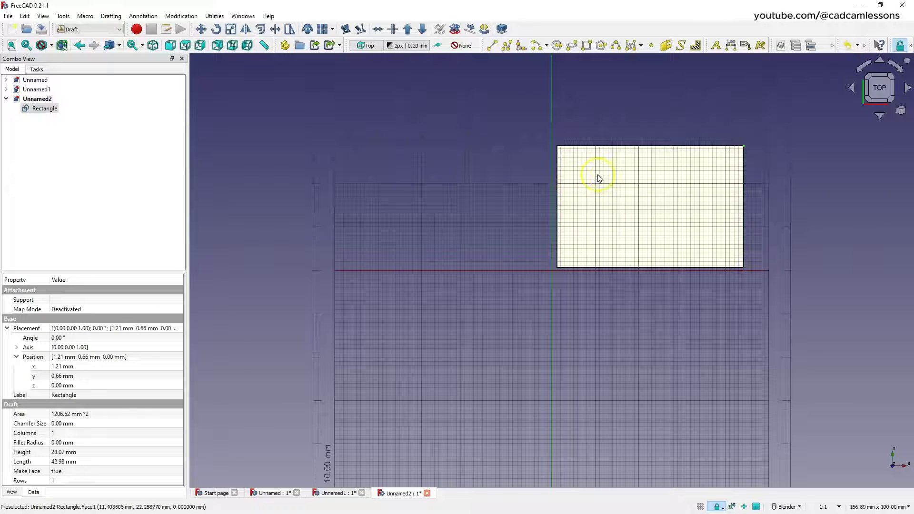
pyautogui.click(69, 366)
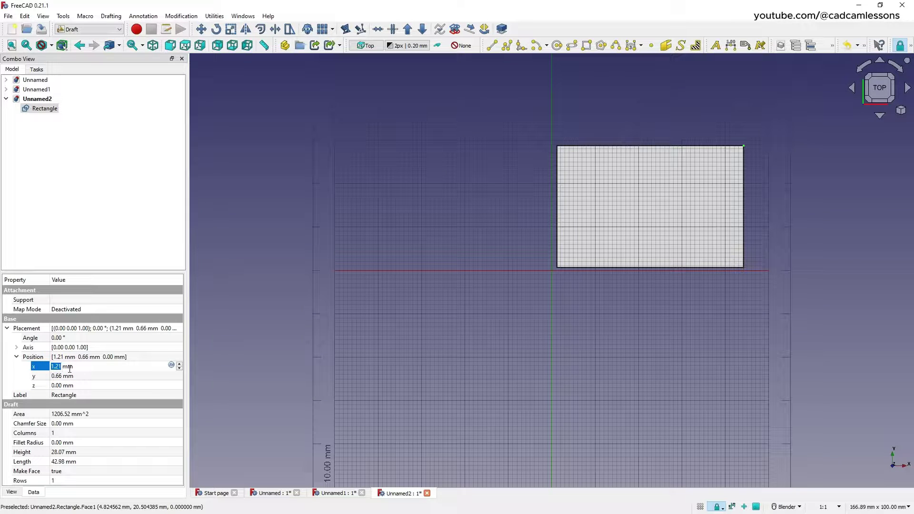
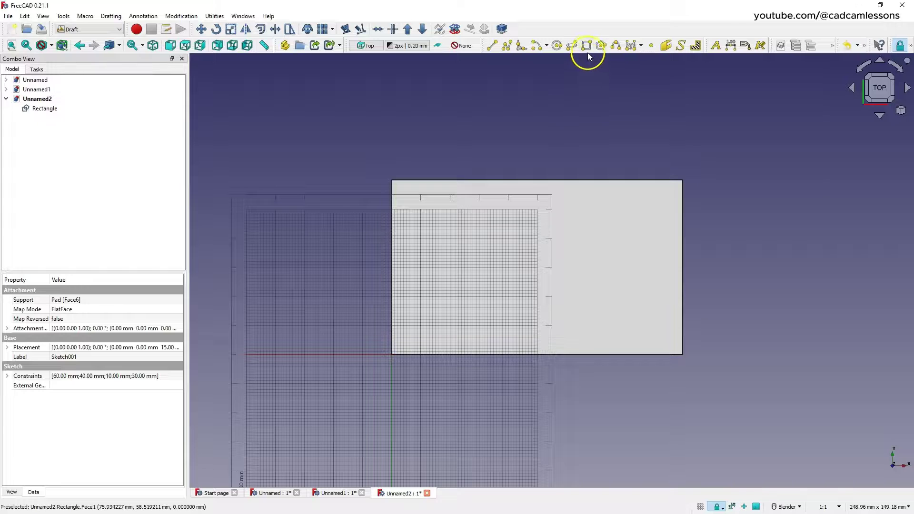
# Draw a 60 x 40 mm filled rectangle inside the plate outline with its first corner at x 30 mm, y 10 mm.
pyautogui.click(588, 49)
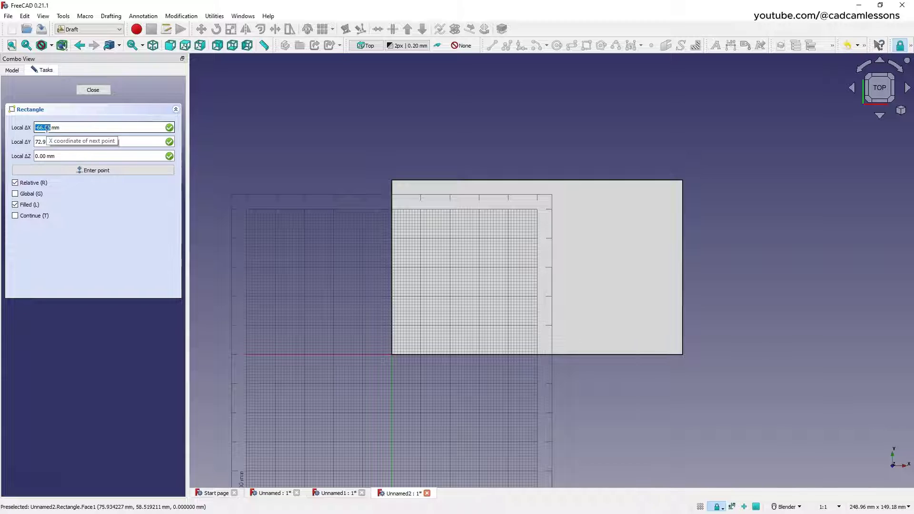
pyautogui.write('30')
pyautogui.press('Tab')
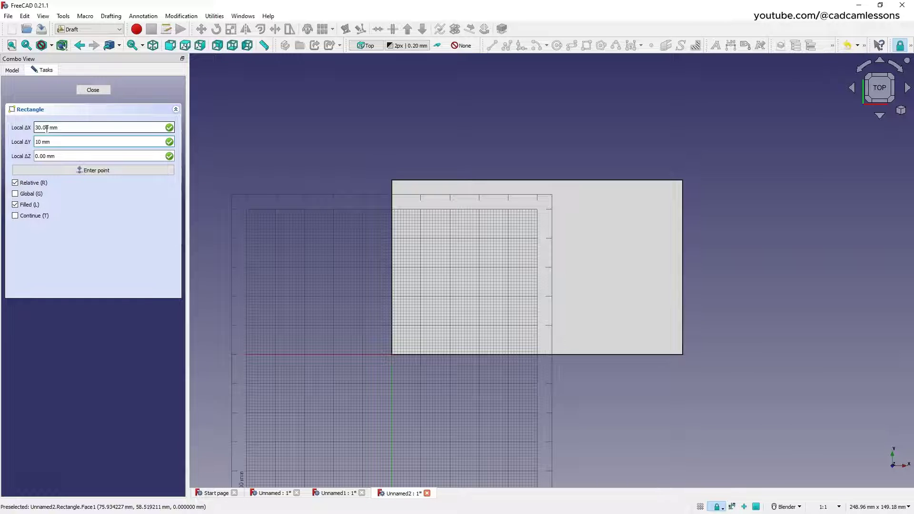
pyautogui.click(91, 170)
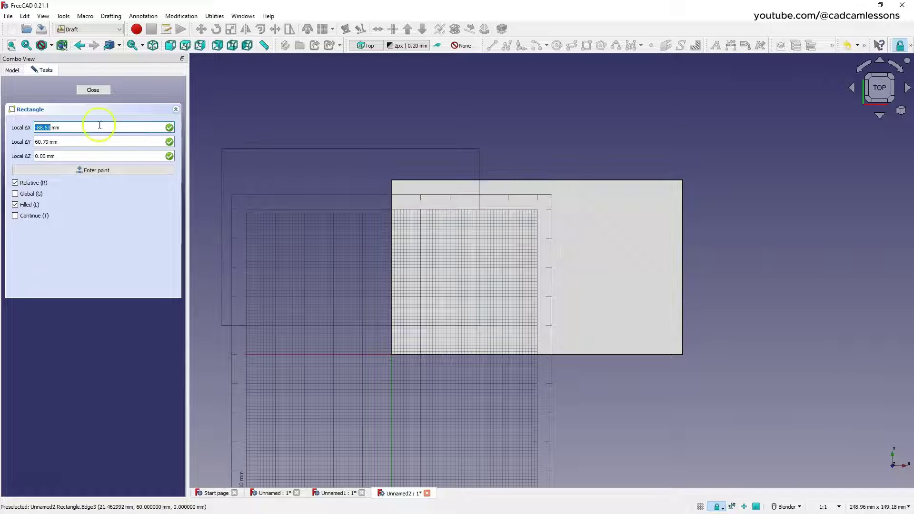
pyautogui.write('60')
pyautogui.press('Tab')
pyautogui.write('4')
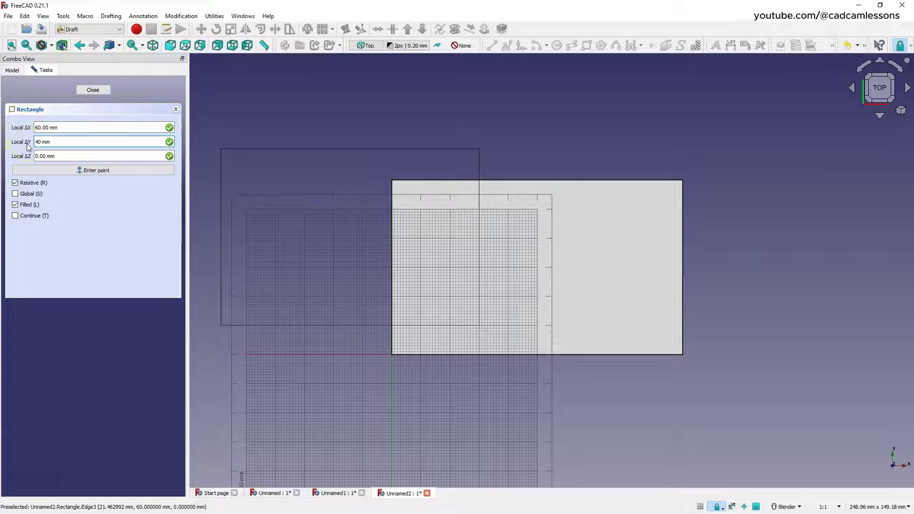
pyautogui.click(76, 170)
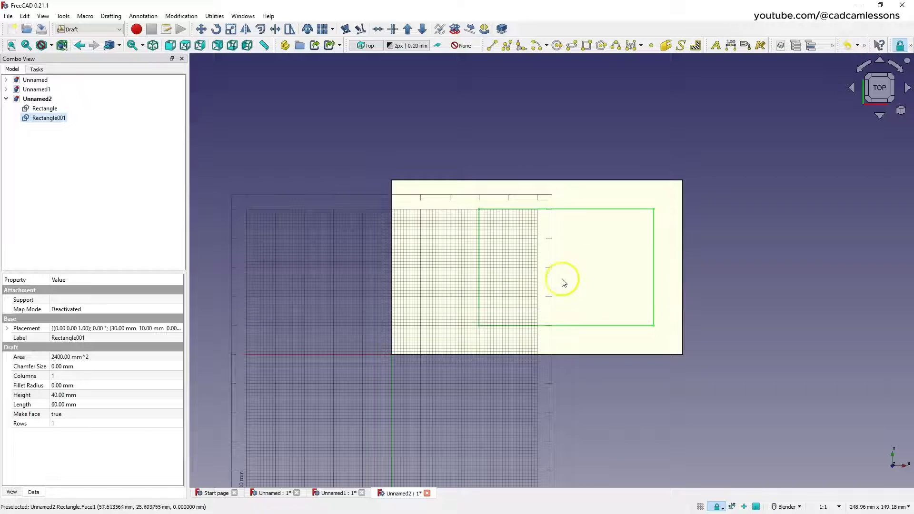
# Draw a filled Draft circle of 5 mm radius centred at x 15 mm, y 30 mm, beside the inner rectangle.
pyautogui.moveTo(504, 291); pyautogui.dragTo(579, 295, button='middle')
pyautogui.click(874, 79)
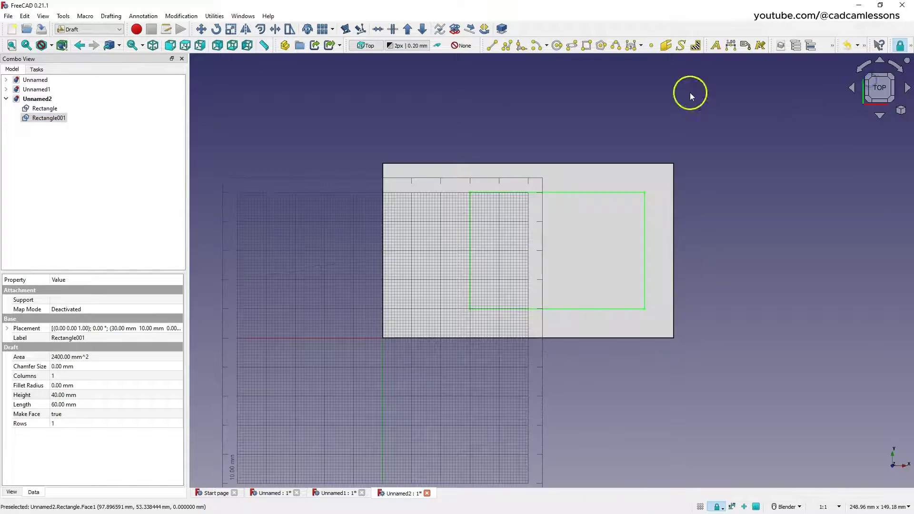
pyautogui.click(556, 45)
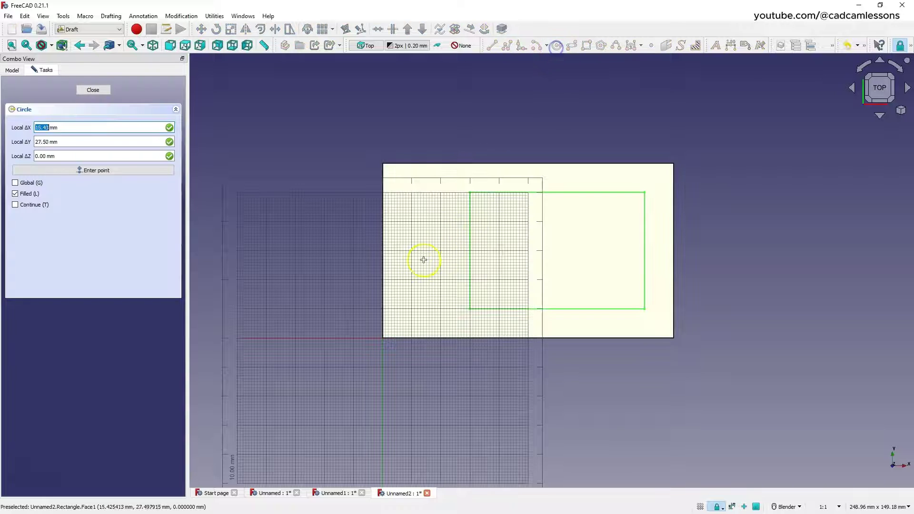
pyautogui.click(347, 214)
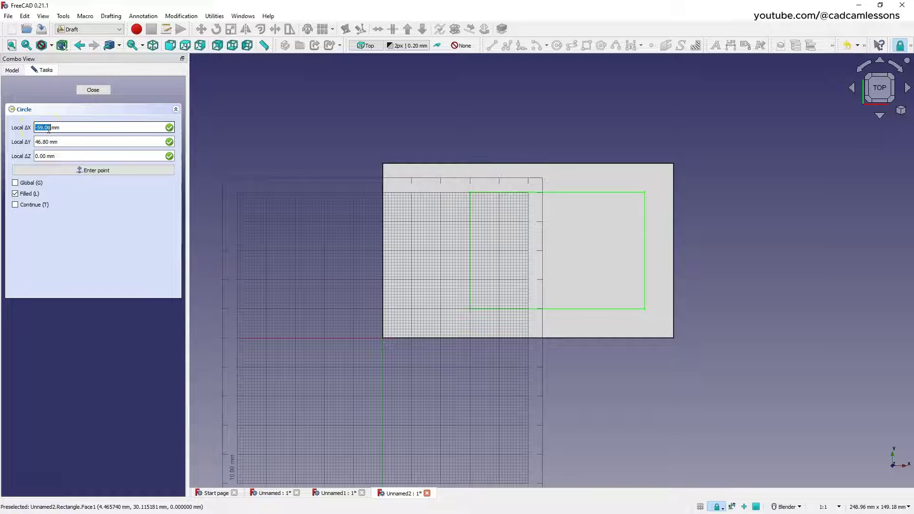
pyautogui.press('Tab')
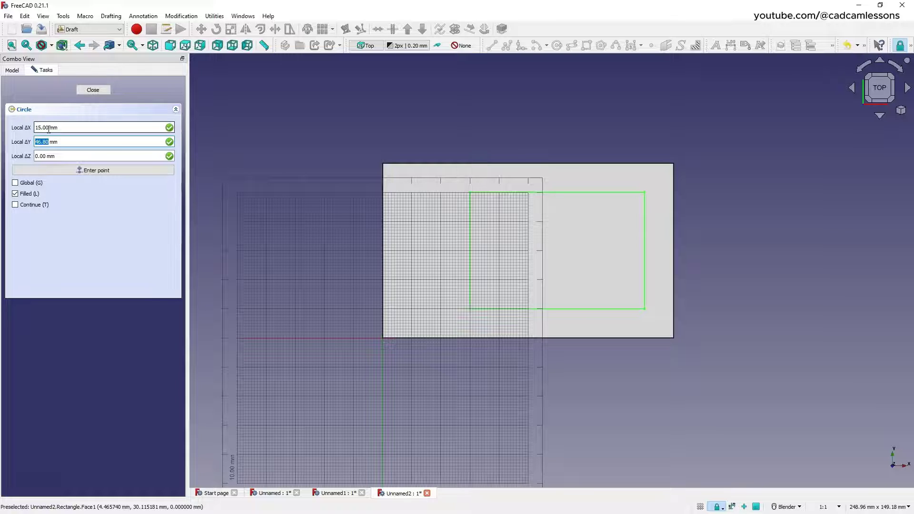
pyautogui.click(97, 170)
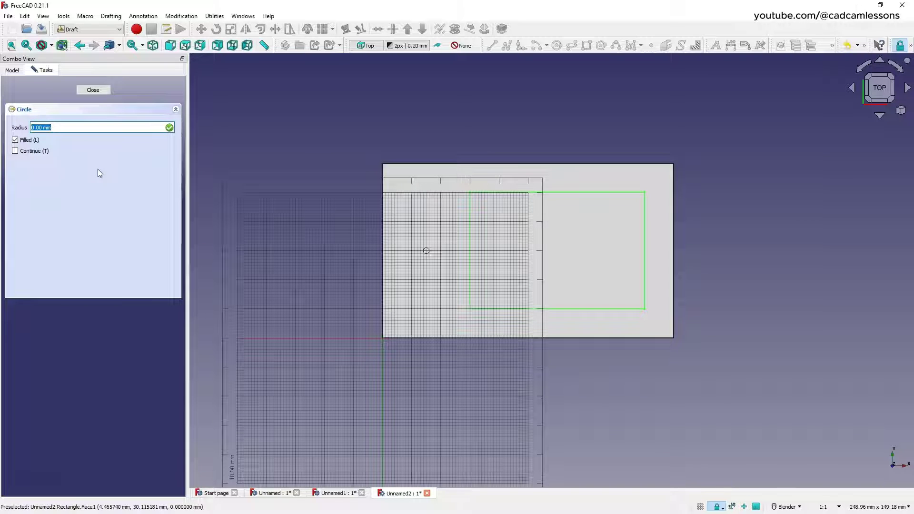
pyautogui.write('5')
pyautogui.press('Return')
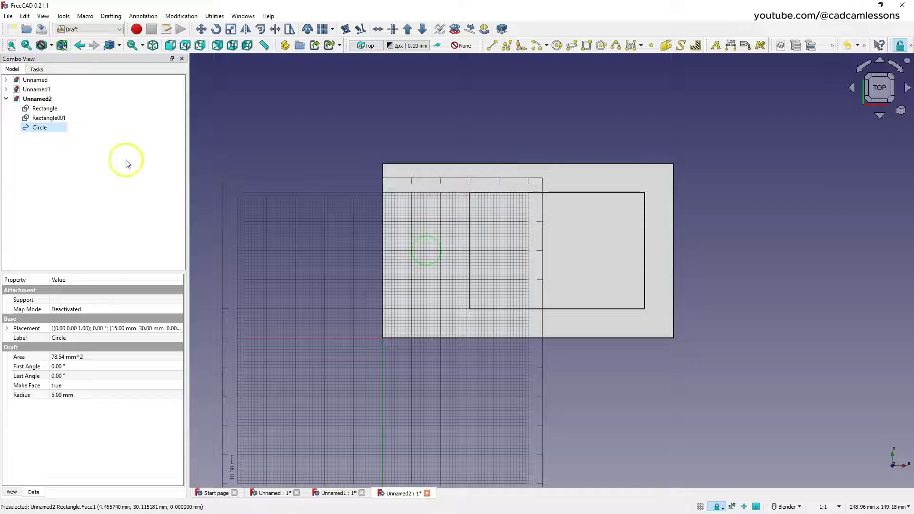
# Hide the Draft grid and clear the selection to view the three filled shapes at an angle.
pyautogui.moveTo(473, 287); pyautogui.dragTo(440, 228, button='middle')
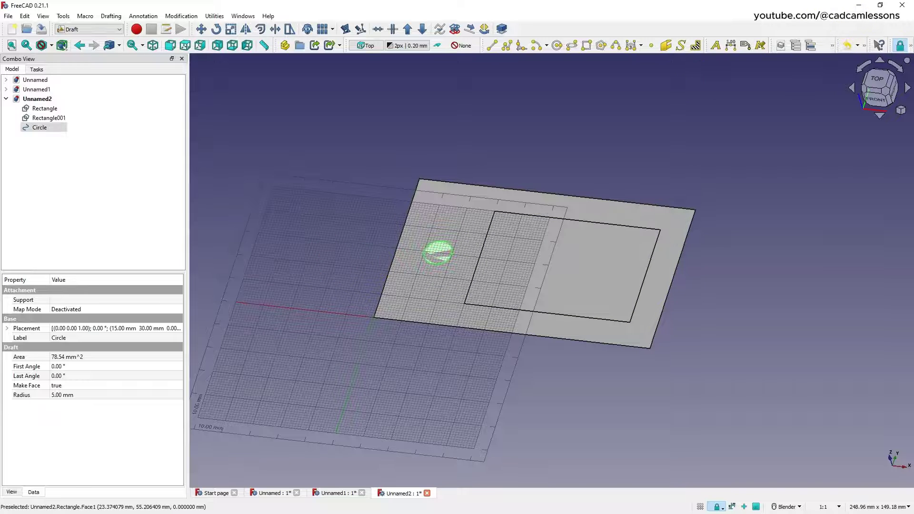
pyautogui.click(909, 45)
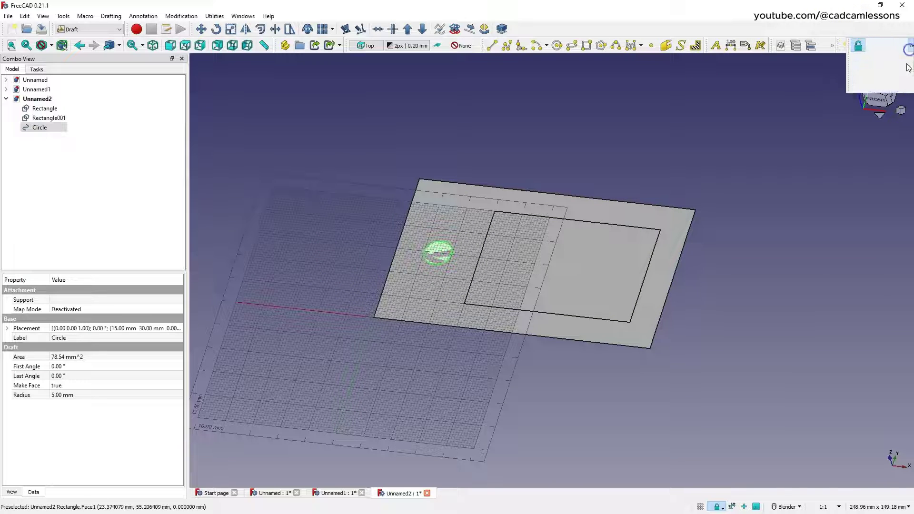
pyautogui.click(895, 93)
pyautogui.click(344, 217)
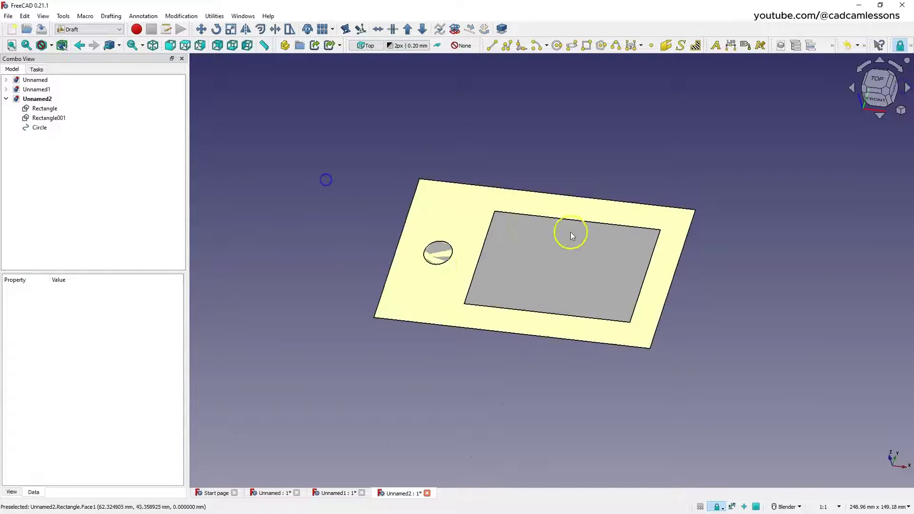
pyautogui.moveTo(458, 153); pyautogui.dragTo(463, 222, button='middle')
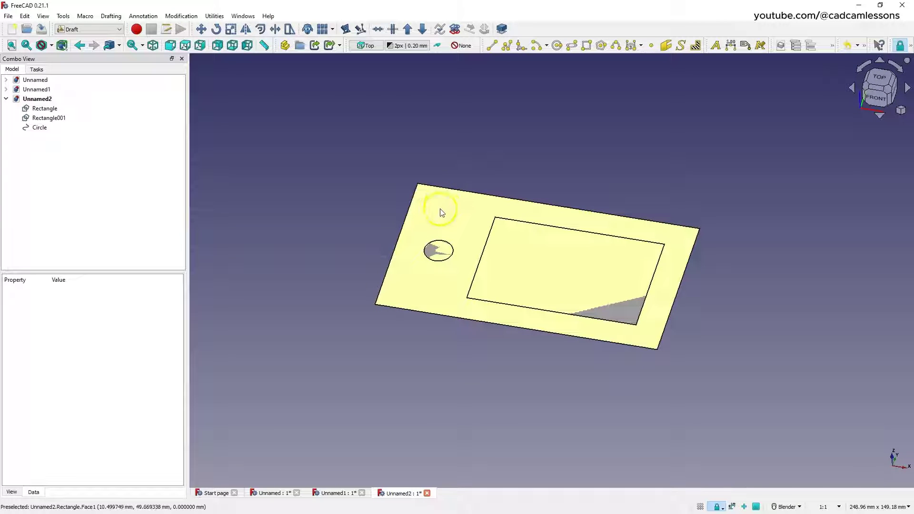
# Switch to the Part workbench and extrude the outer plate rectangle 15 mm along its normal.
pyautogui.click(105, 29)
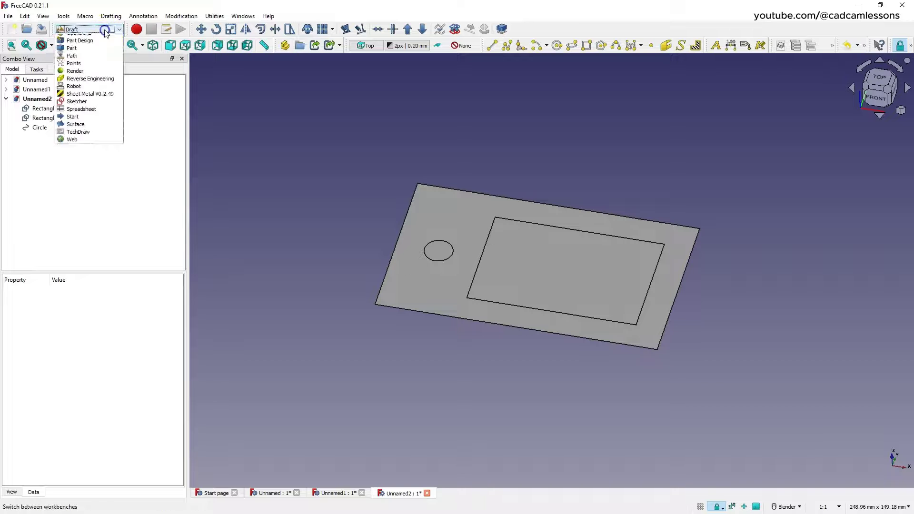
pyautogui.click(89, 102)
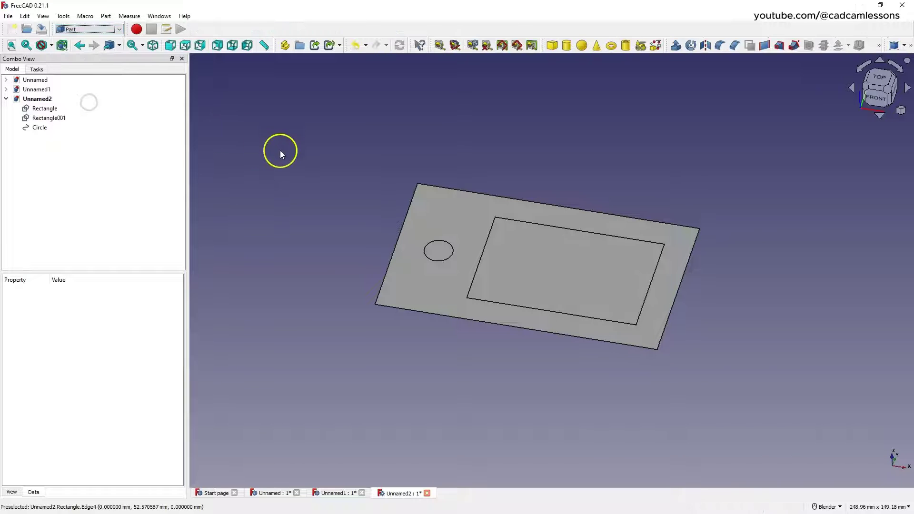
pyautogui.click(44, 109)
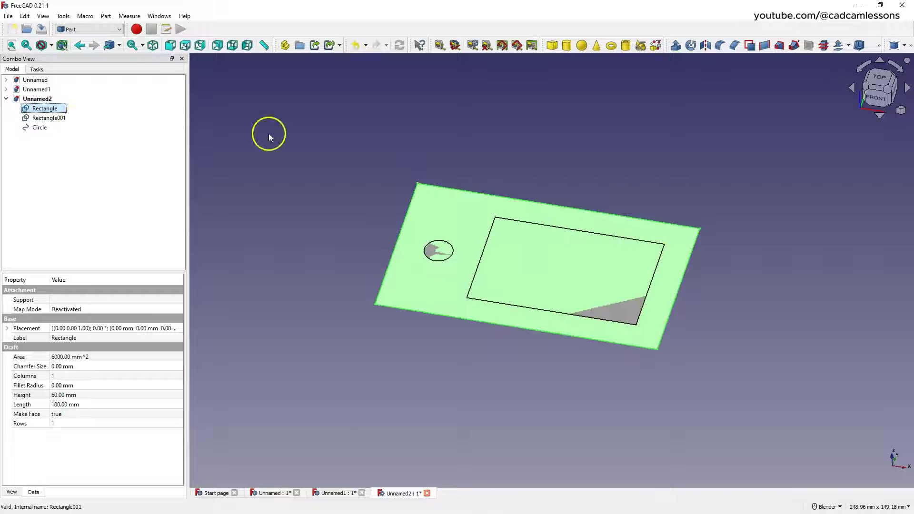
pyautogui.click(682, 46)
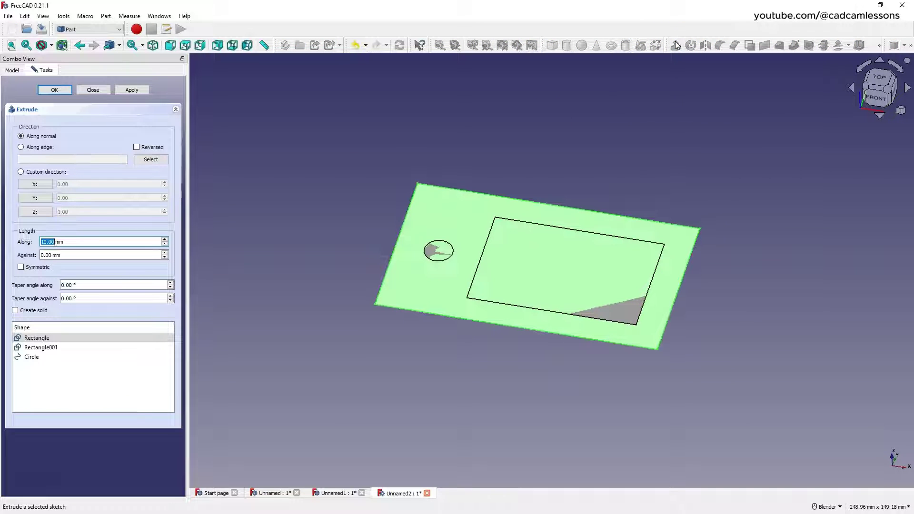
pyautogui.write('15')
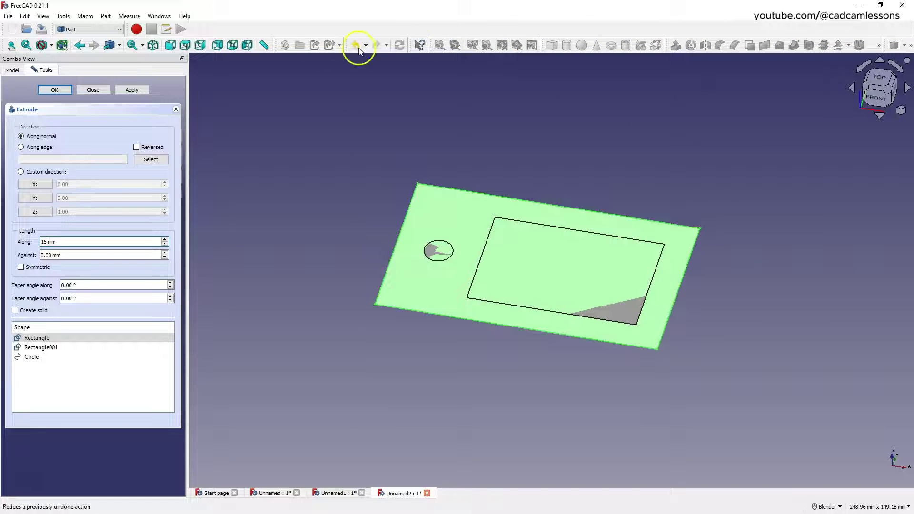
pyautogui.click(55, 90)
pyautogui.click(173, 141)
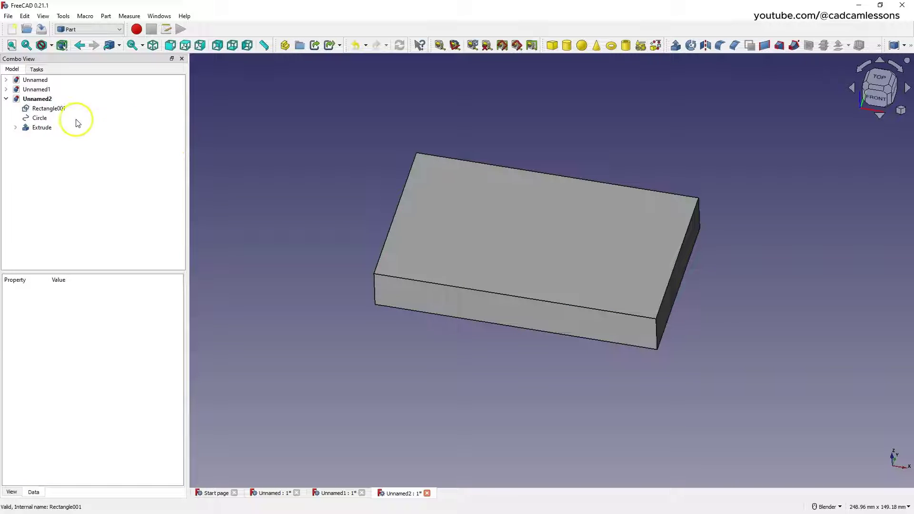
# Extrude the inner pocket rectangle 5 mm along its normal.
pyautogui.click(61, 109)
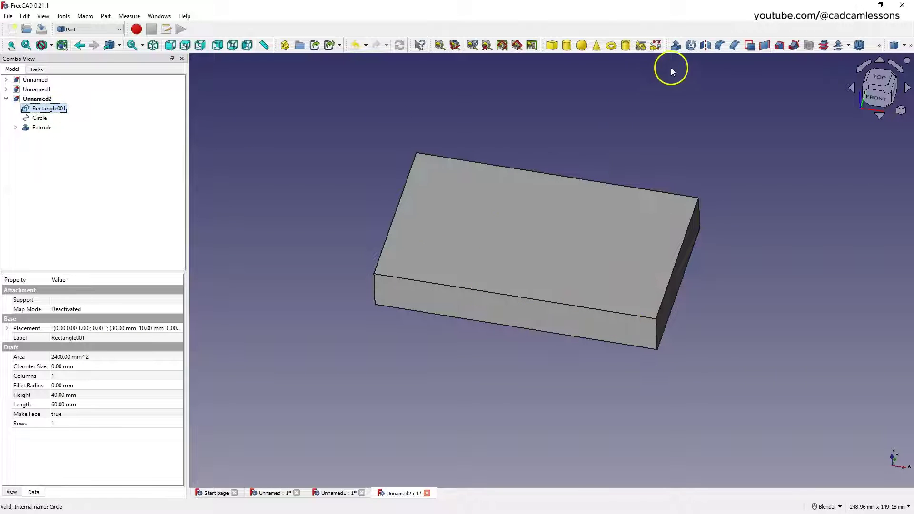
pyautogui.click(675, 46)
pyautogui.write('5mm')
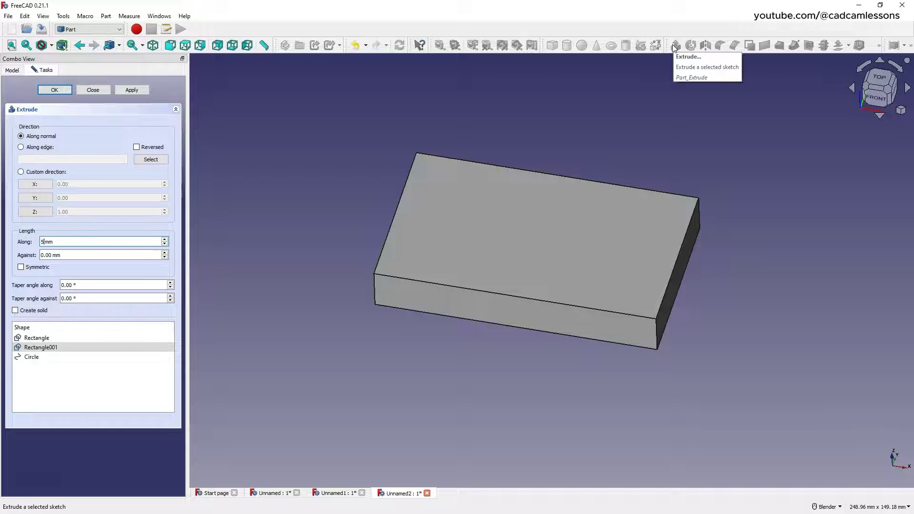
pyautogui.click(56, 90)
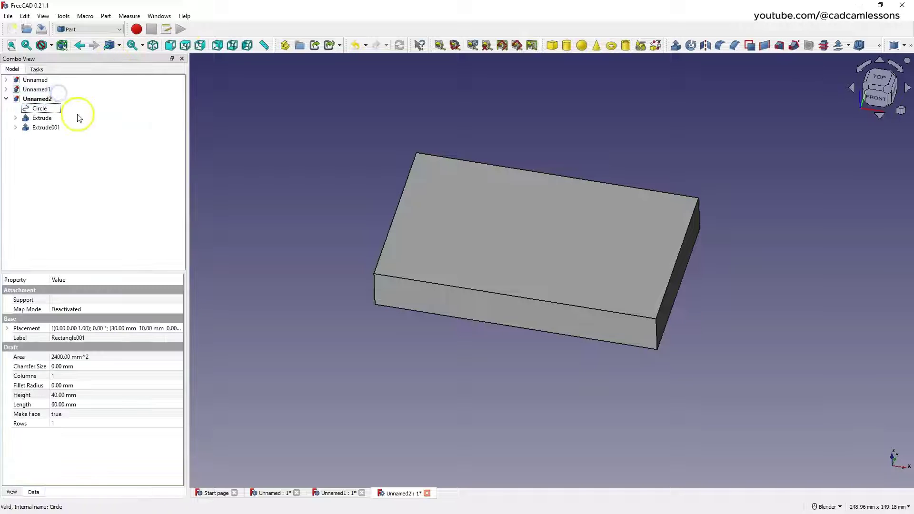
# Extrude the circle 15 mm along its normal to form the hole's cutting body.
pyautogui.click(40, 108)
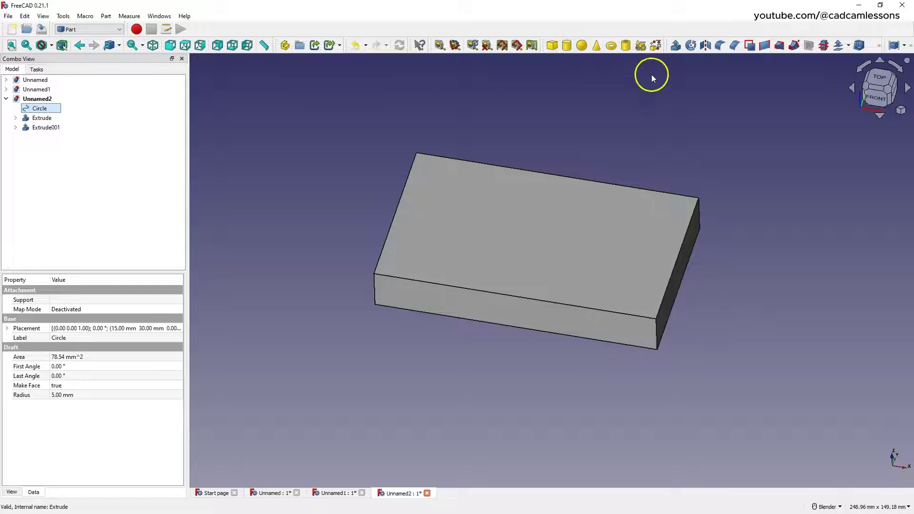
pyautogui.click(675, 46)
pyautogui.write('5')
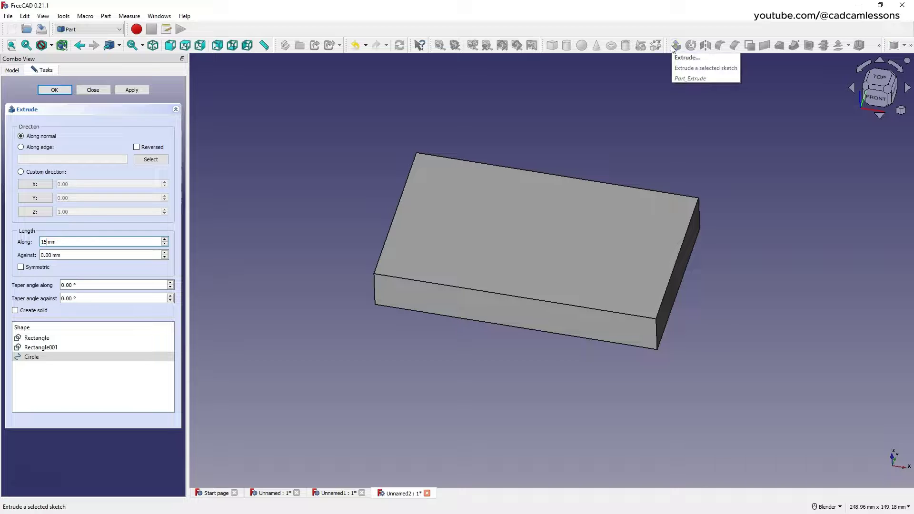
pyautogui.click(60, 91)
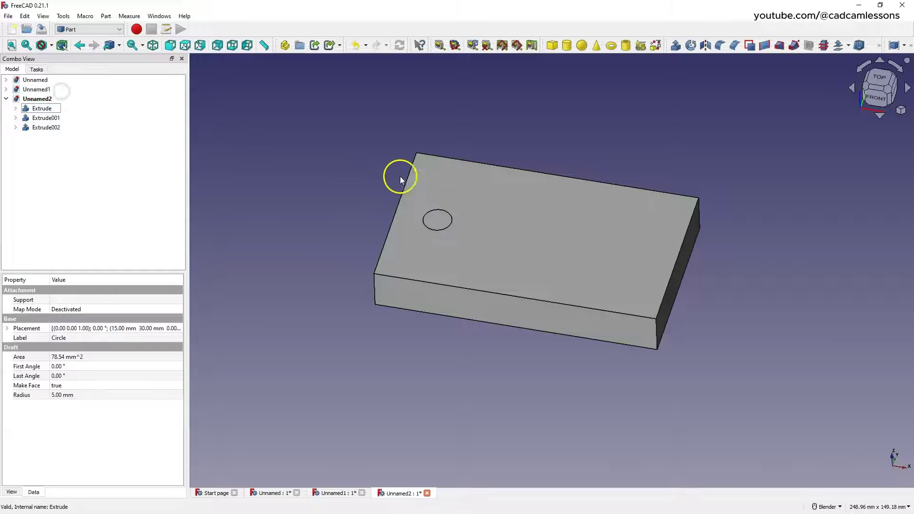
# Set the z position of the pocket extrusion to 10 mm in its placement.
pyautogui.click(46, 117)
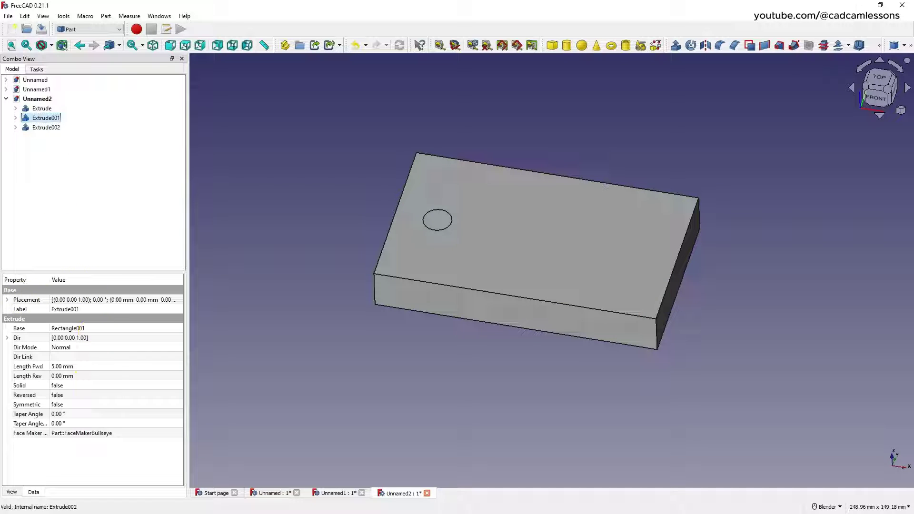
pyautogui.click(6, 300)
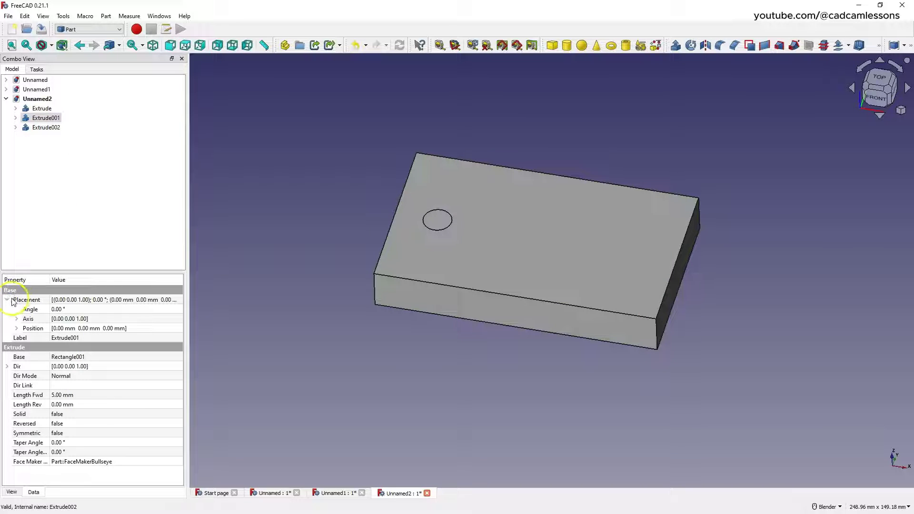
pyautogui.click(16, 328)
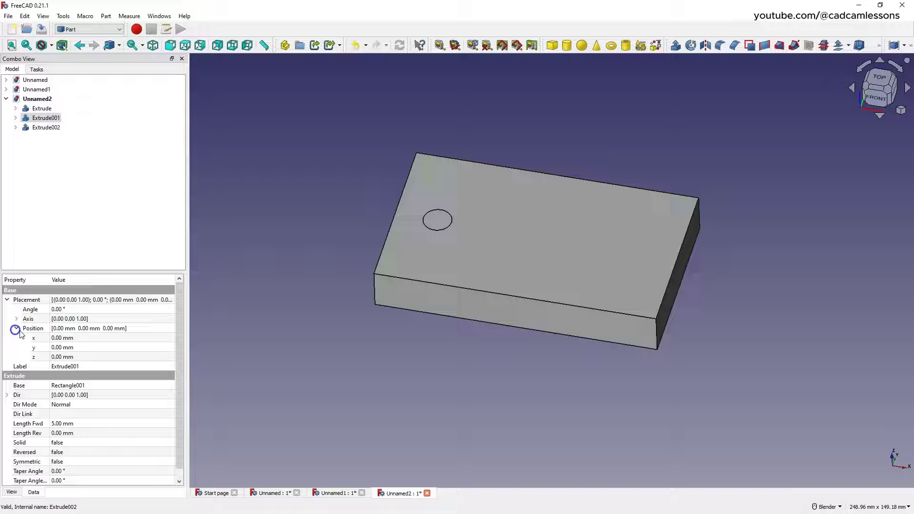
pyautogui.click(67, 356)
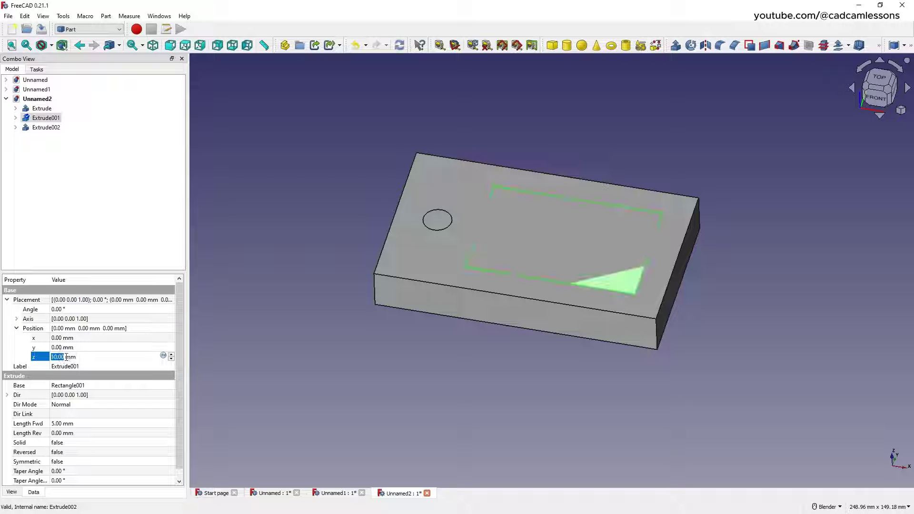
pyautogui.write('10')
pyautogui.press('Return')
pyautogui.click(235, 189)
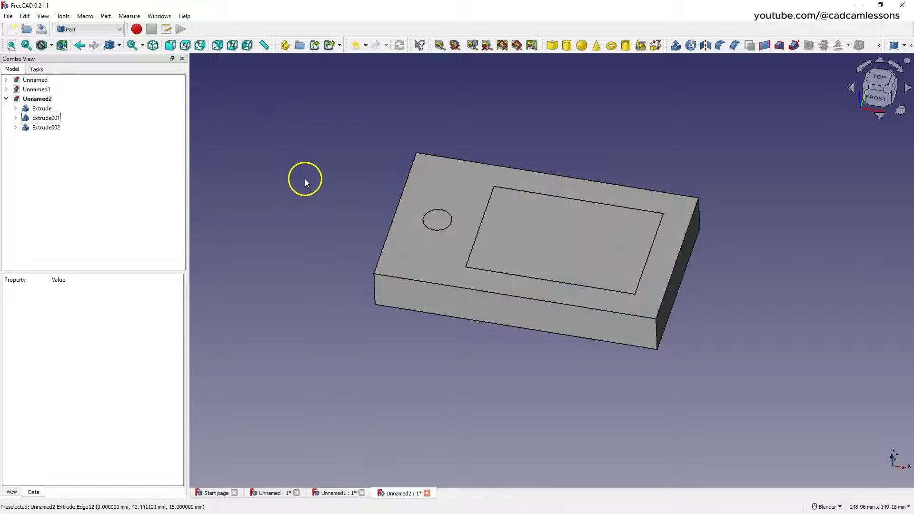
# Cut the raised pocket extrusion from the plate extrusion with a Boolean Cut.
pyautogui.click(42, 108)
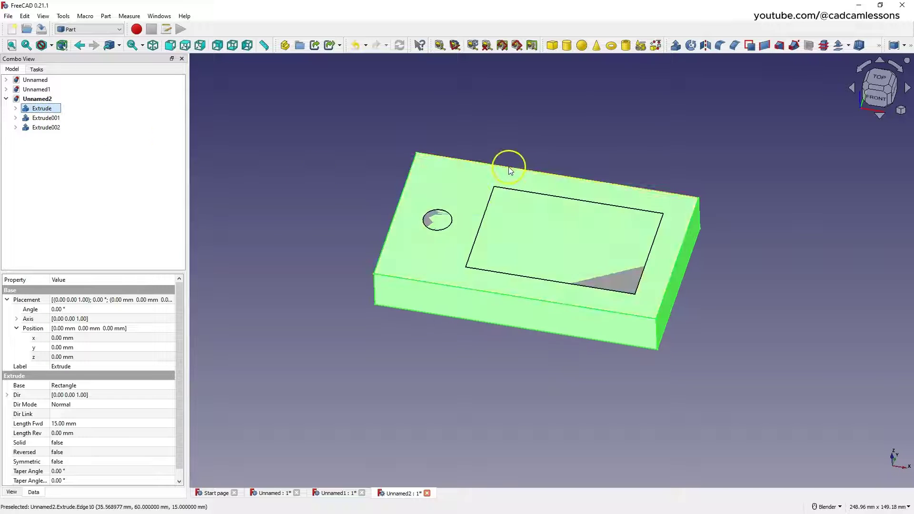
pyautogui.keyDown('ctrl'); pyautogui.click(48, 118); pyautogui.keyUp('ctrl')
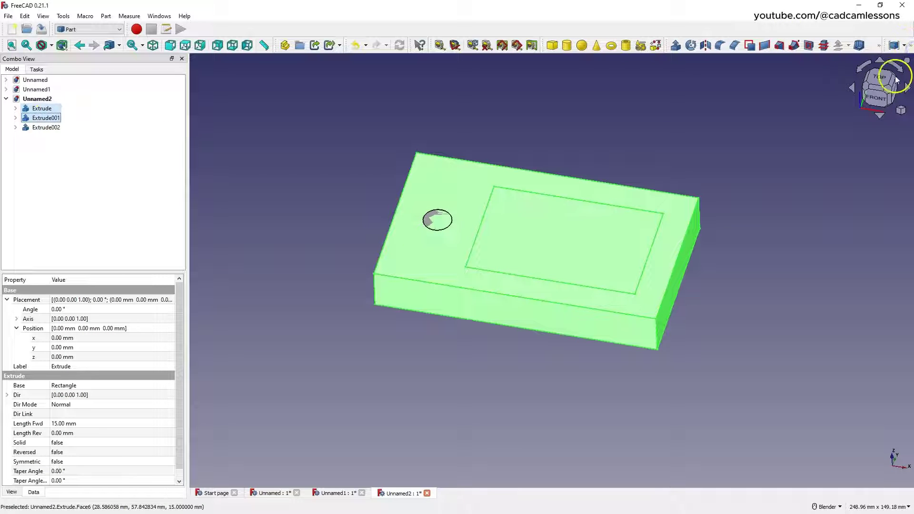
pyautogui.click(911, 44)
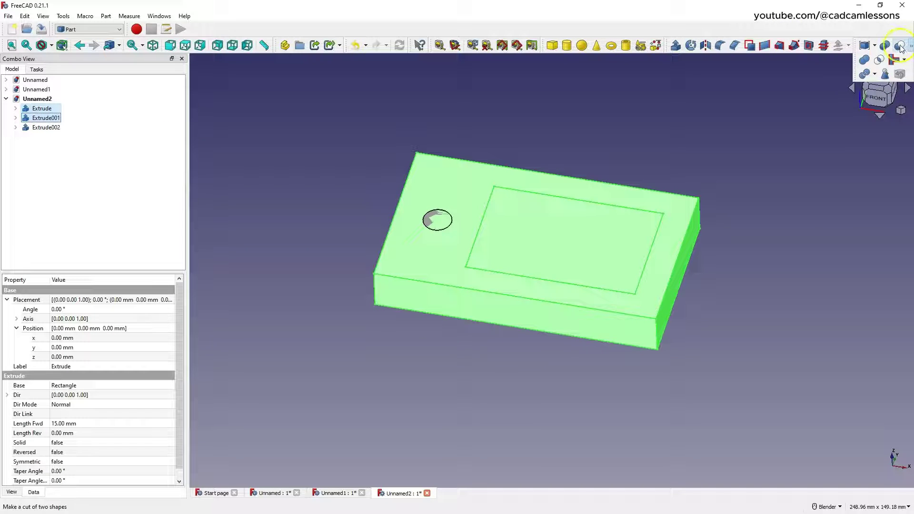
pyautogui.click(900, 45)
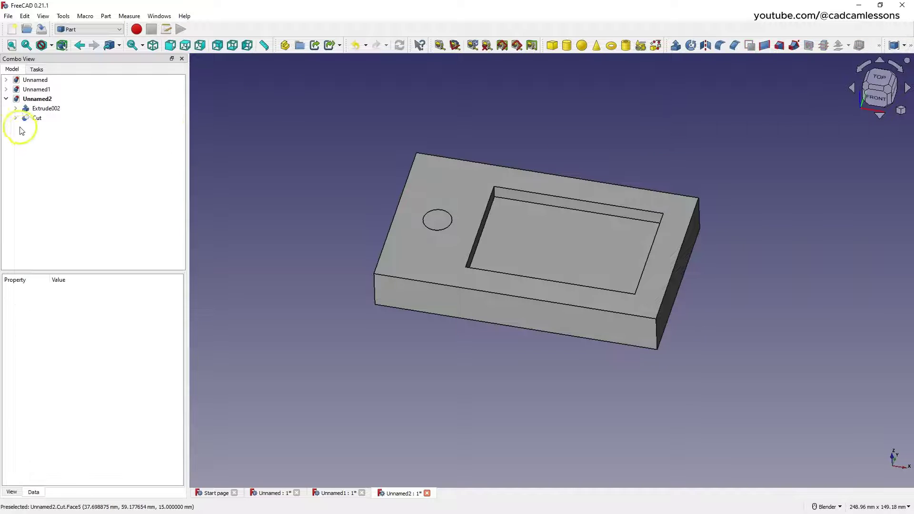
# Cut the circle's extrusion from the pocketed plate to create the through hole.
pyautogui.click(36, 119)
pyautogui.keyDown('ctrl'); pyautogui.click(46, 108); pyautogui.keyUp('ctrl')
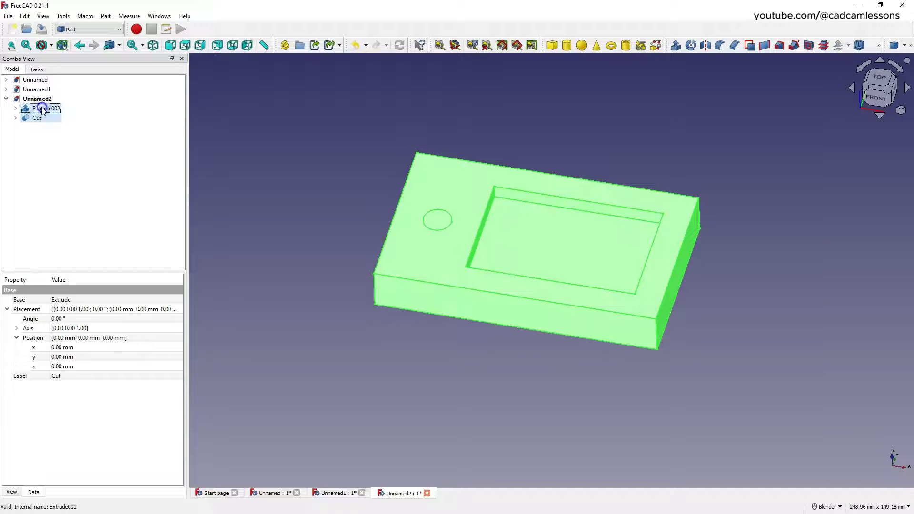
pyautogui.click(911, 45)
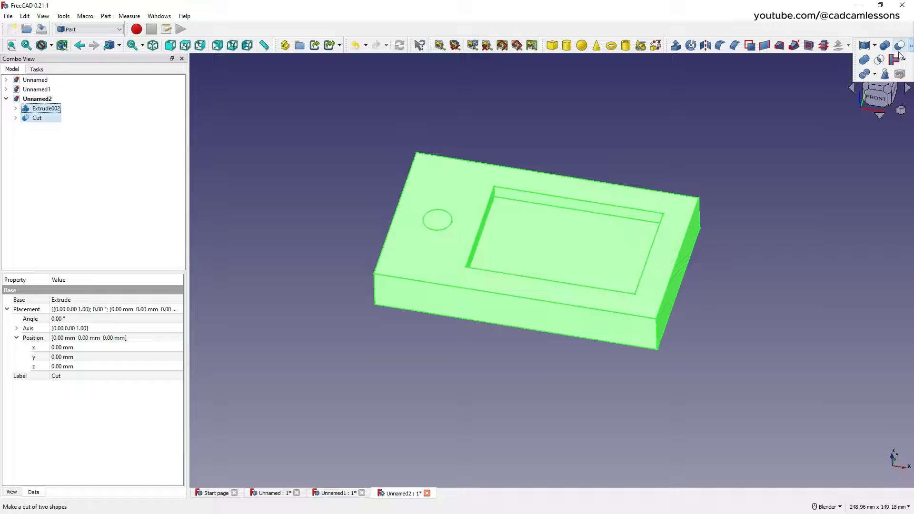
pyautogui.click(897, 48)
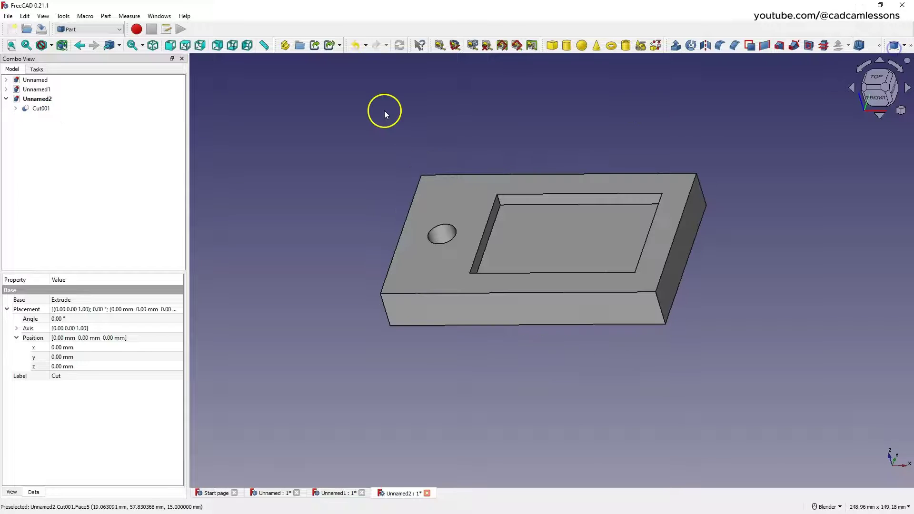
# Show the model in Wireframe style and fillet the pocket's four vertical corner edges with a constant 5 mm radius.
pyautogui.click(51, 45)
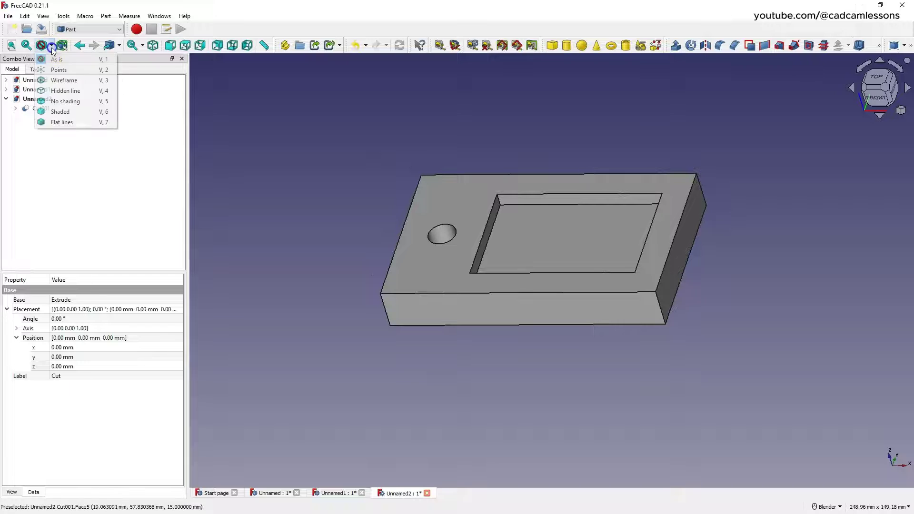
pyautogui.click(62, 80)
pyautogui.click(498, 201)
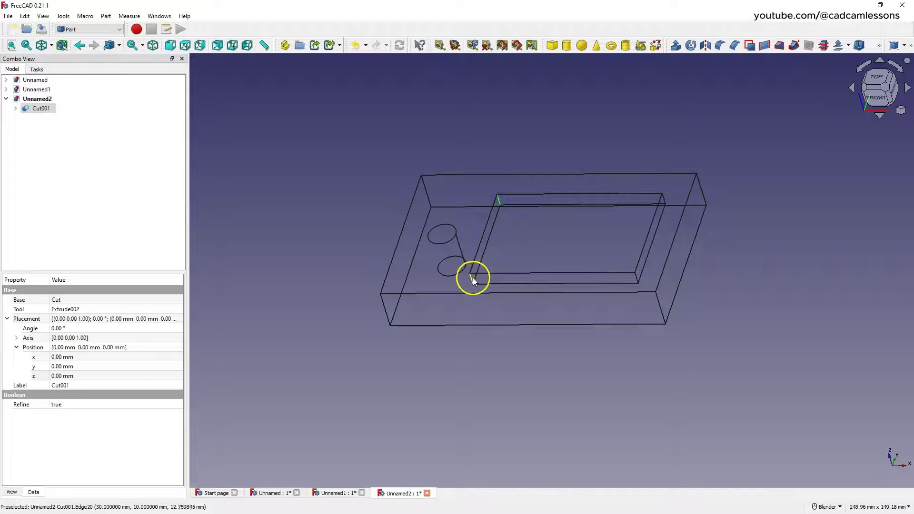
pyautogui.keyDown('ctrl'); pyautogui.click(470, 279); pyautogui.keyUp('ctrl')
pyautogui.keyDown('ctrl'); pyautogui.click(636, 278); pyautogui.keyUp('ctrl')
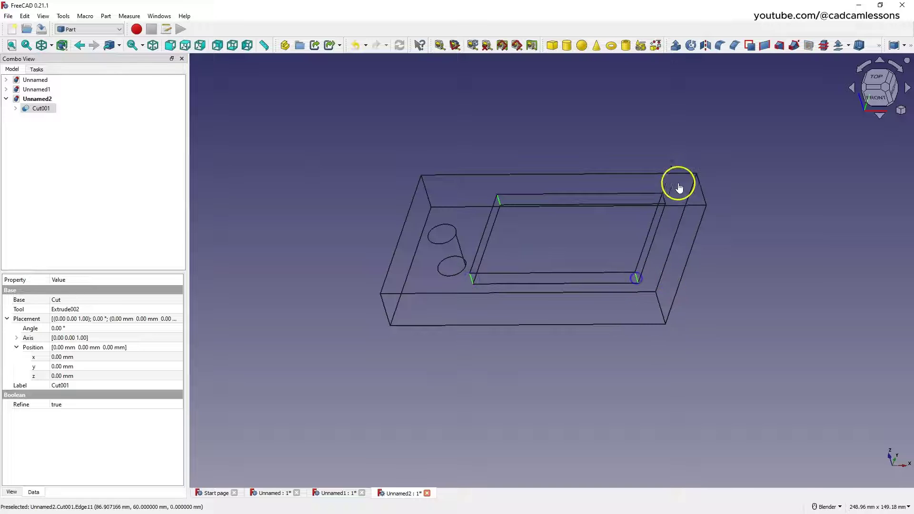
pyautogui.keyDown('ctrl'); pyautogui.click(664, 202); pyautogui.keyUp('ctrl')
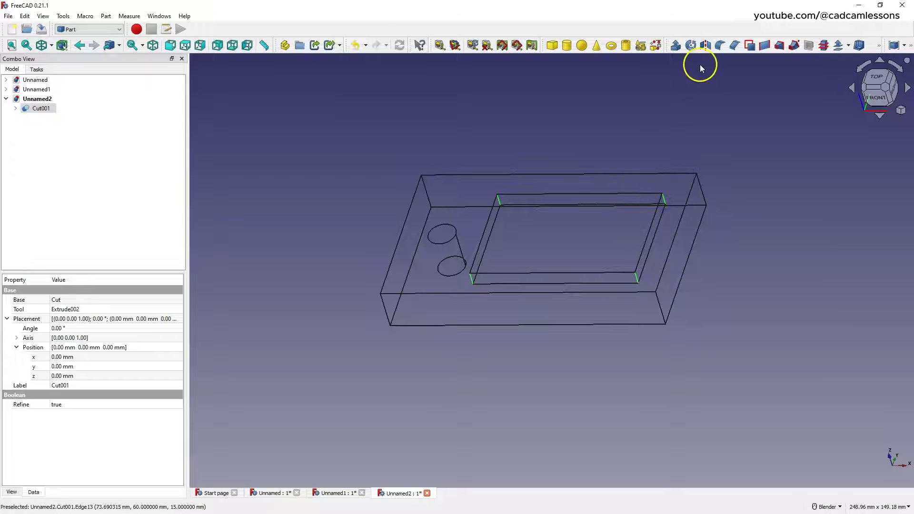
pyautogui.click(719, 45)
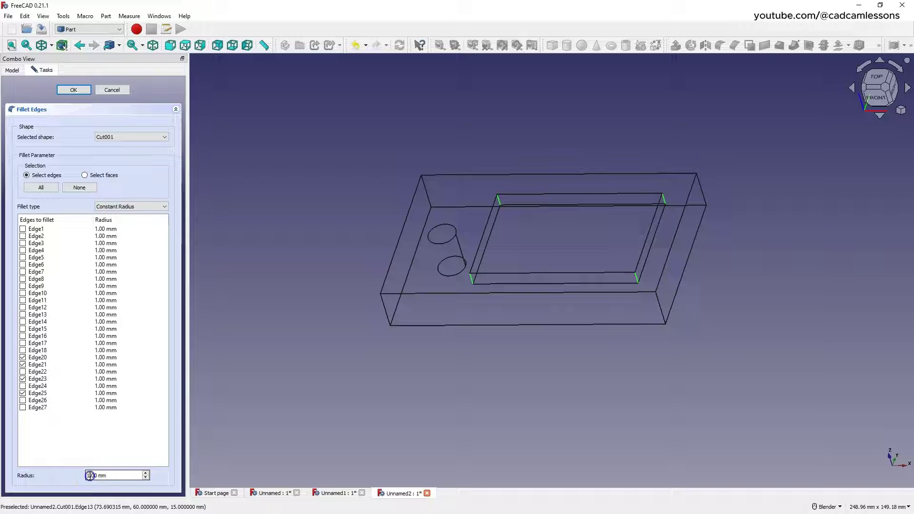
pyautogui.press('BackSpace')
pyautogui.write('5')
pyautogui.click(73, 90)
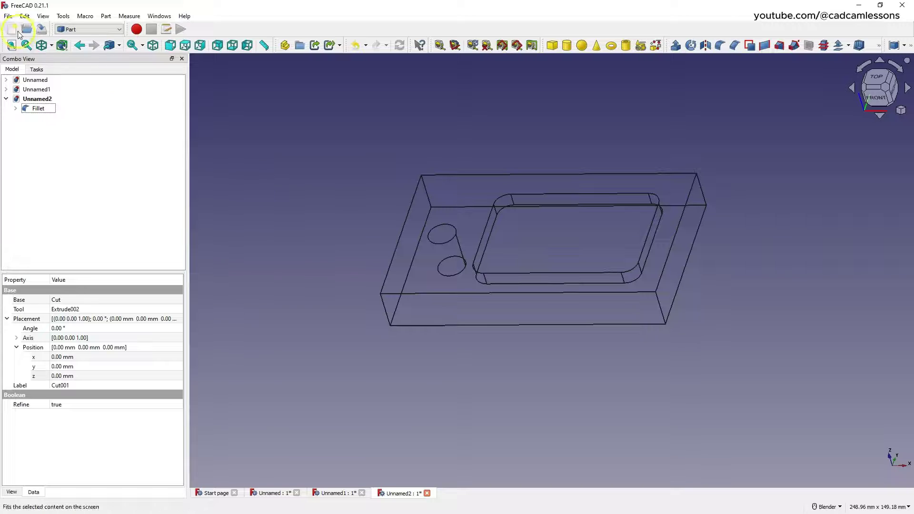
# Set the display style back to As is and show the finished plate in isometric view.
pyautogui.click(51, 45)
pyautogui.click(55, 59)
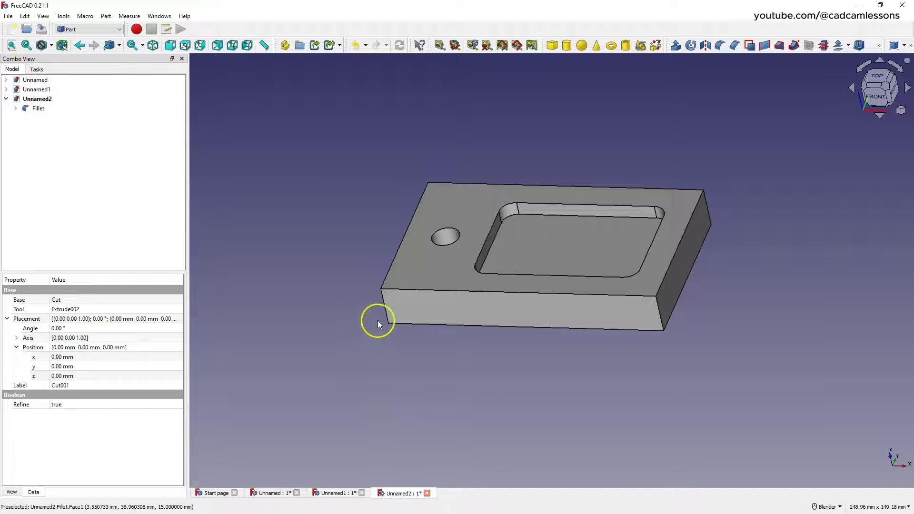
pyautogui.press('0')
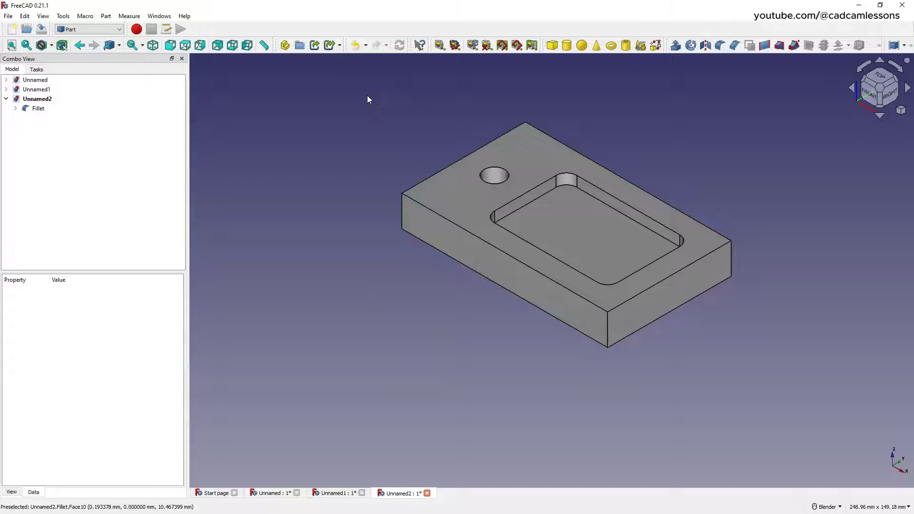